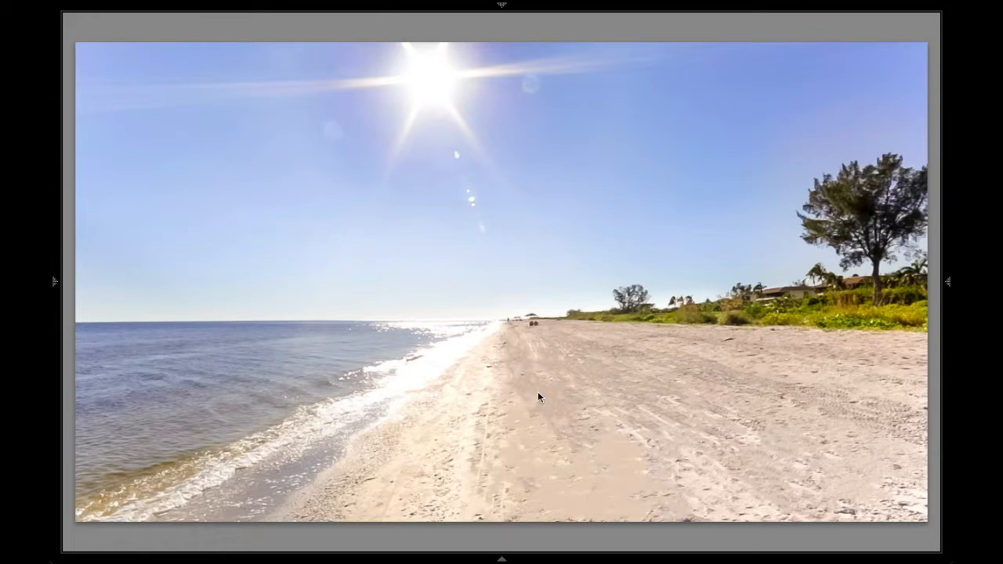
Set the beach photo's exposure to −0.45 and its highlights to −51 in the Basic adjustments
key(F8)
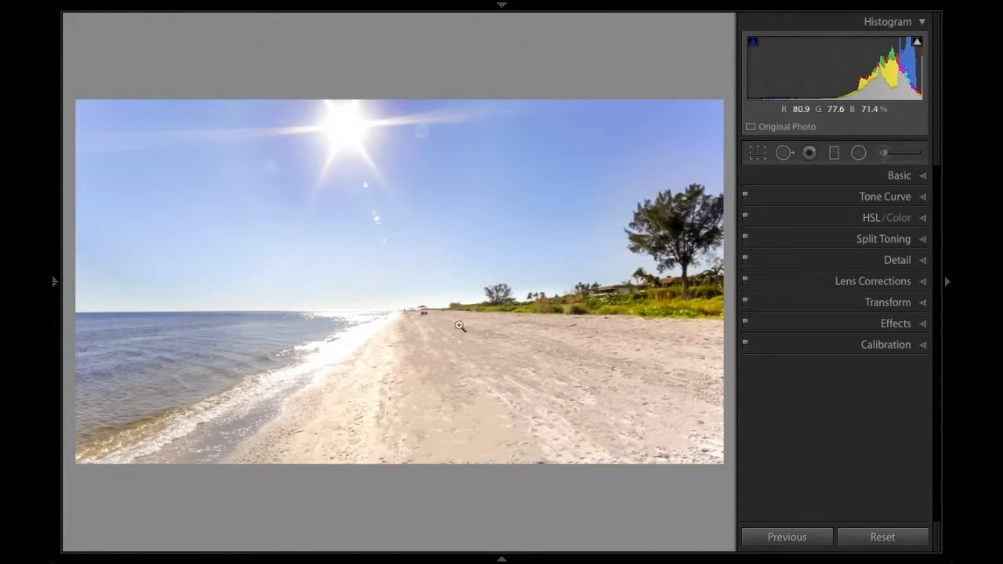
click(900, 176)
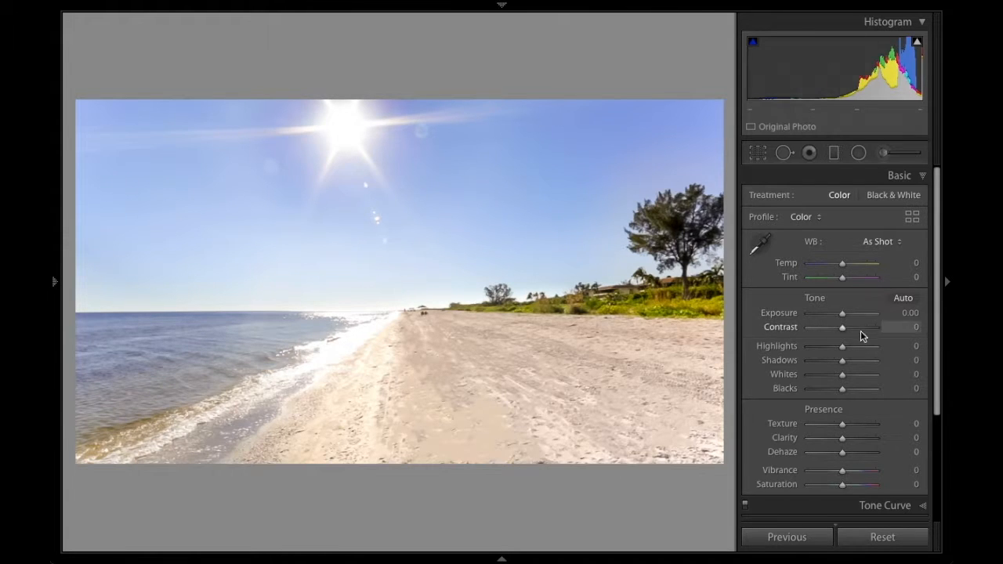
drag(842, 314, 836, 314)
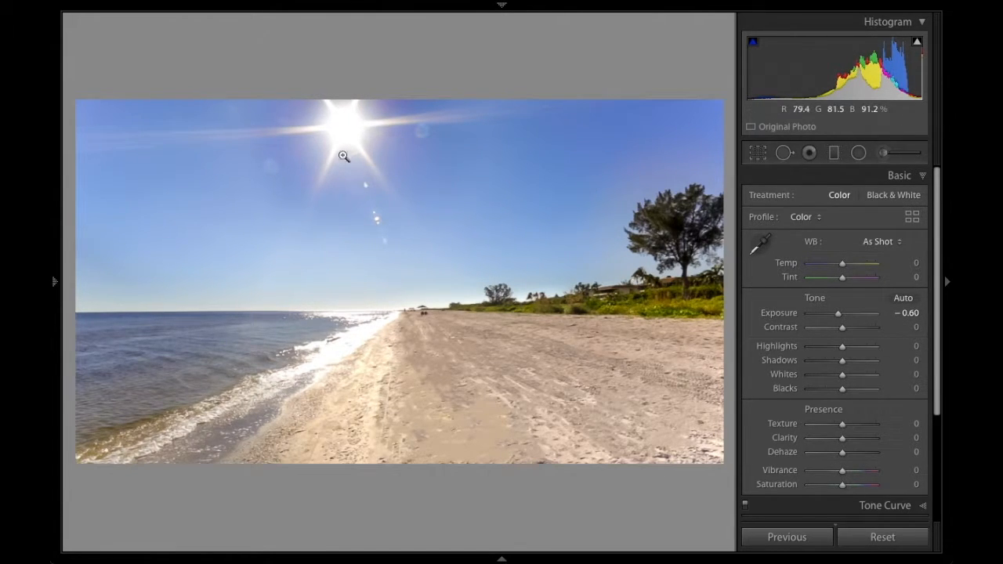
click(823, 348)
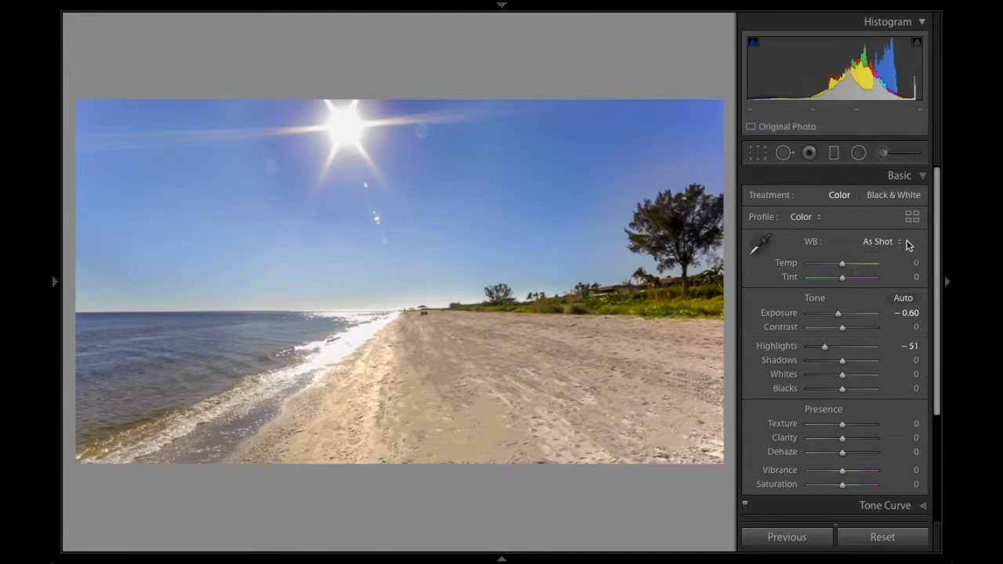
drag(836, 313, 839, 313)
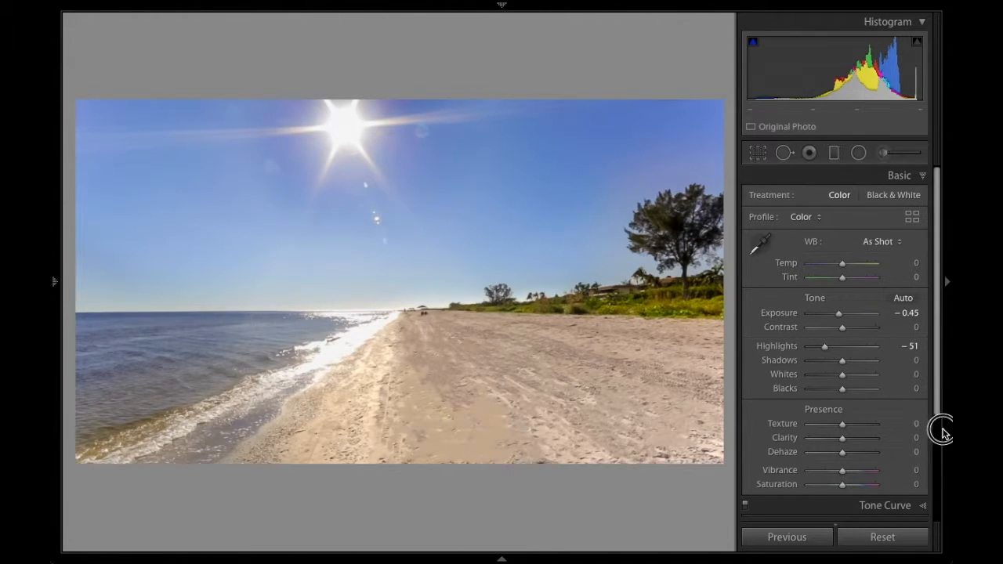
Set the photo's vibrance and saturation to +25 each
scroll(937, 423, down, 3)
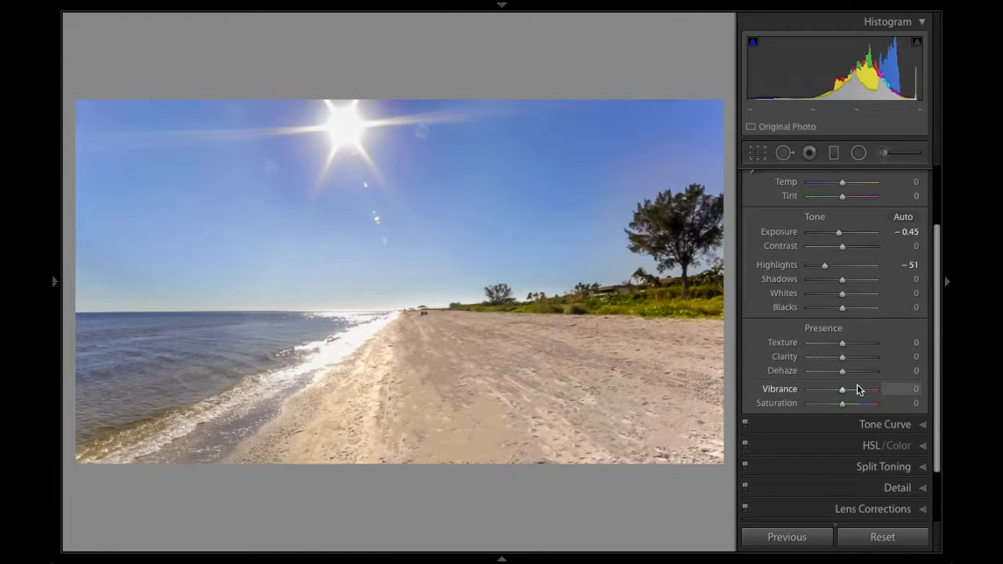
click(852, 392)
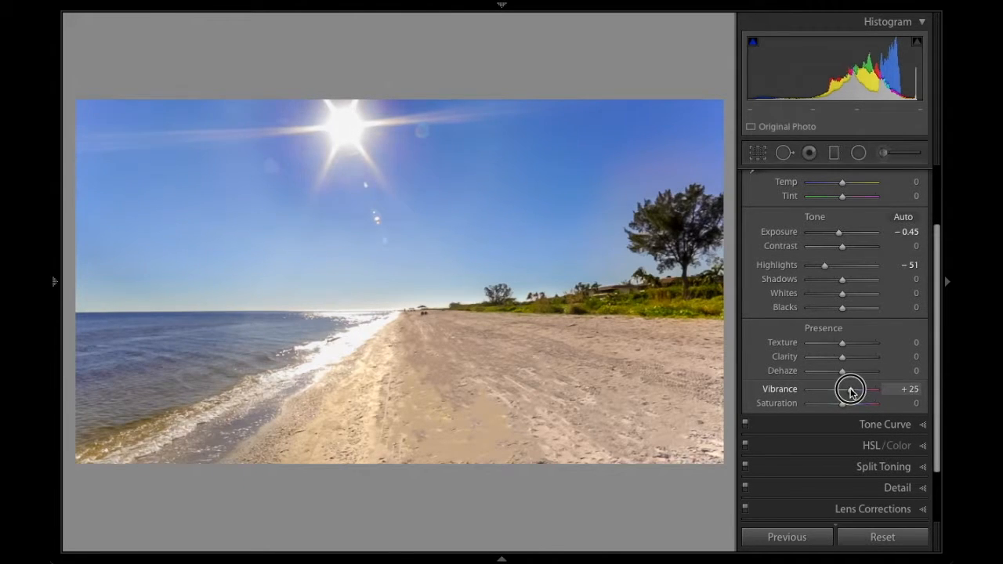
mouse_move(852, 392)
mouse_down()
mouse_move(844, 402)
mouse_move(853, 402)
mouse_move(847, 385)
mouse_move(850, 405)
mouse_up()
click(852, 405)
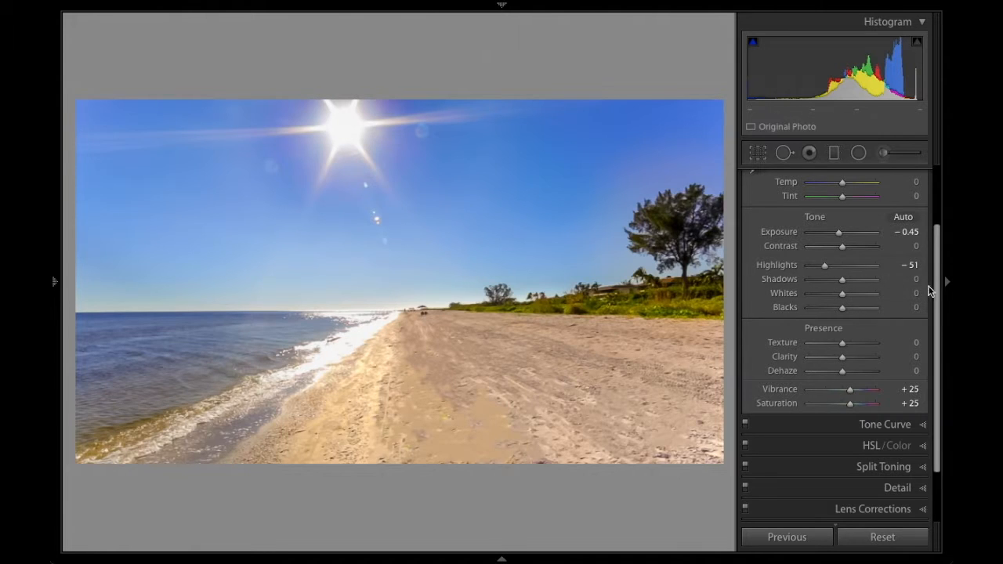
Set the sharpening amount to 48, and try luminance noise reduction at 7 before resetting it to 0
drag(937, 285, 910, 357)
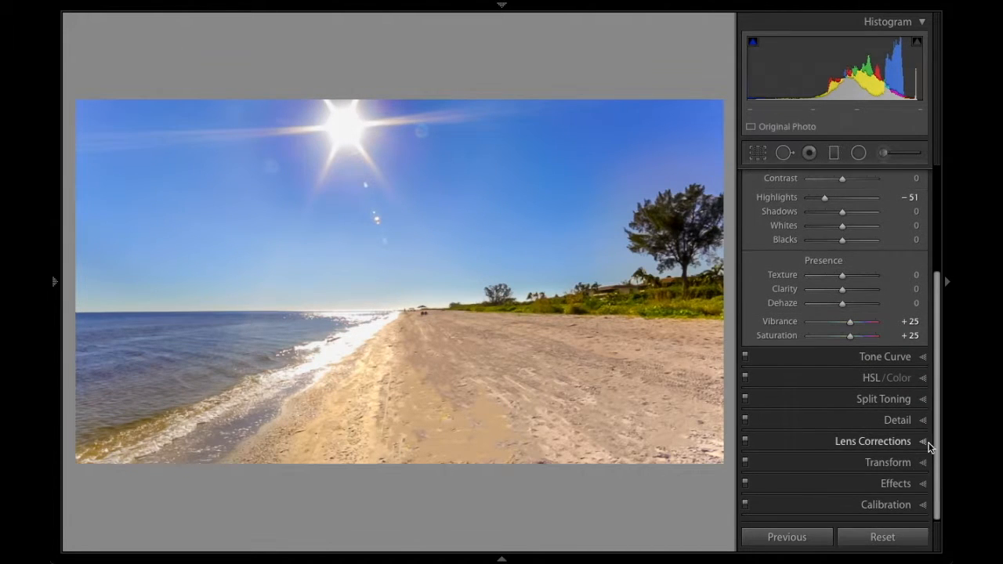
click(901, 420)
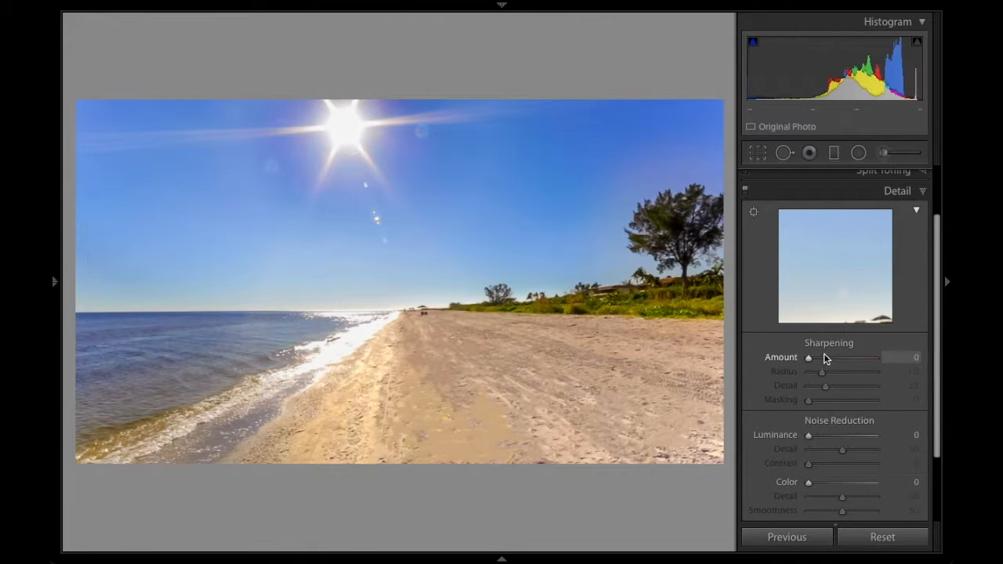
drag(824, 361, 827, 361)
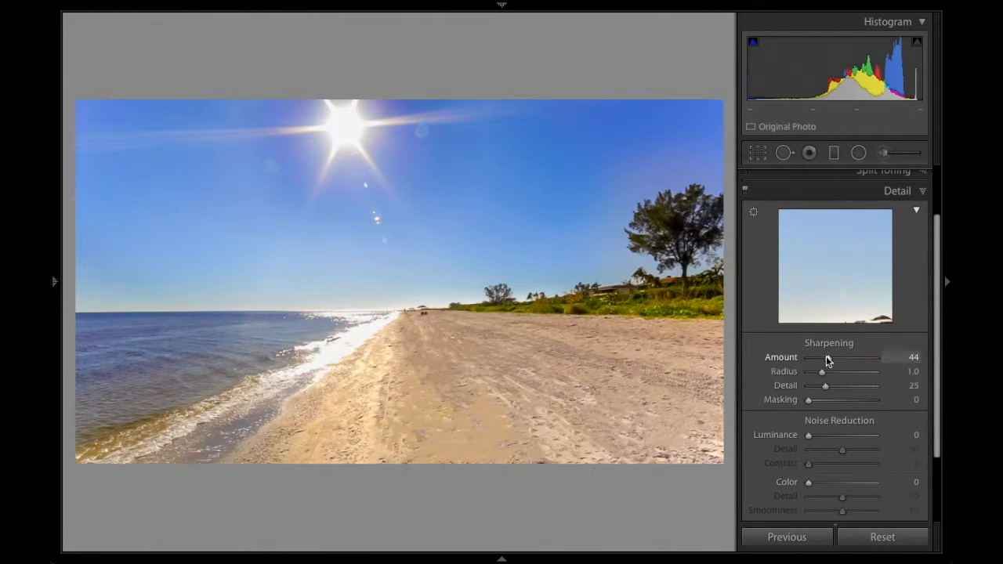
drag(829, 357, 830, 357)
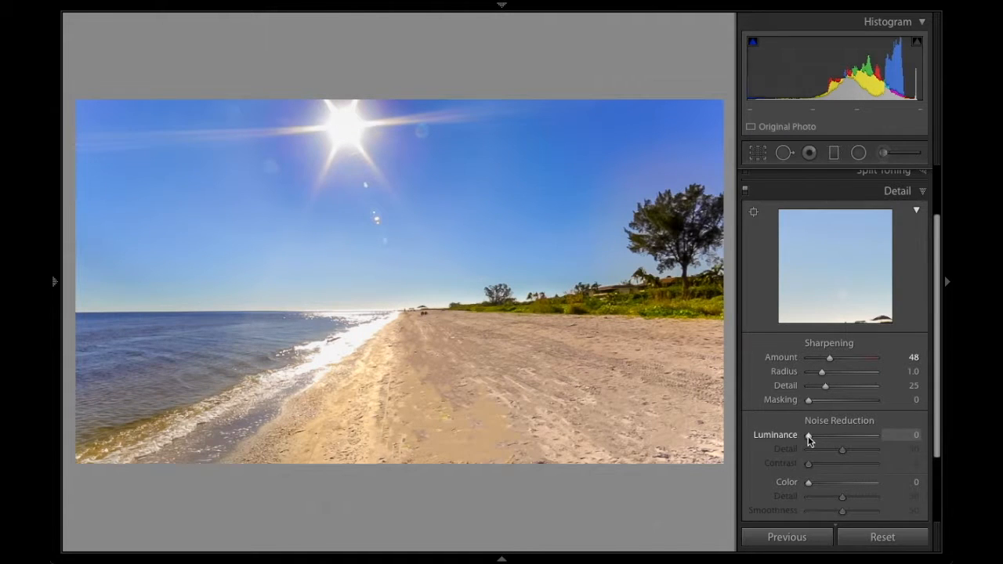
drag(809, 440, 813, 438)
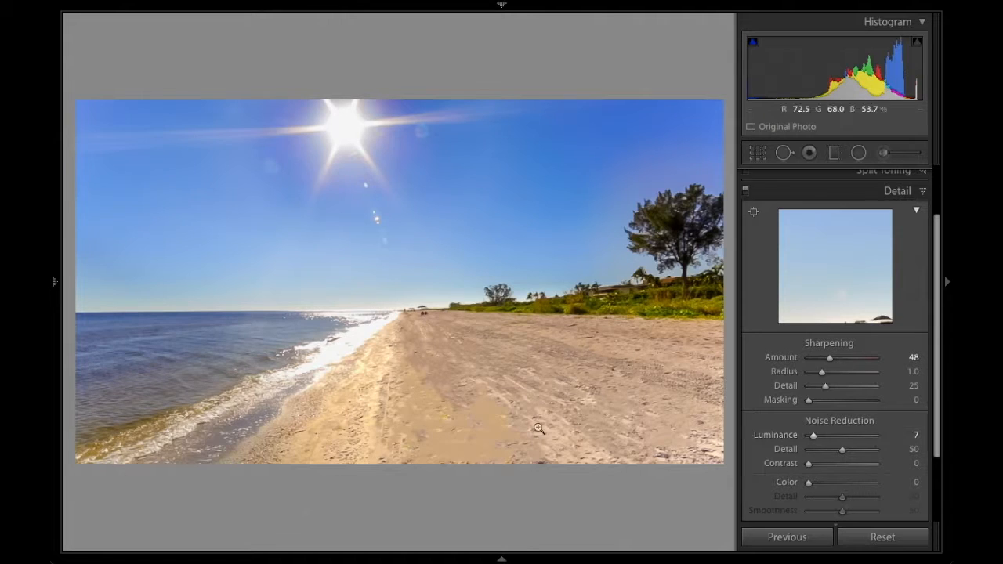
double_click(818, 437)
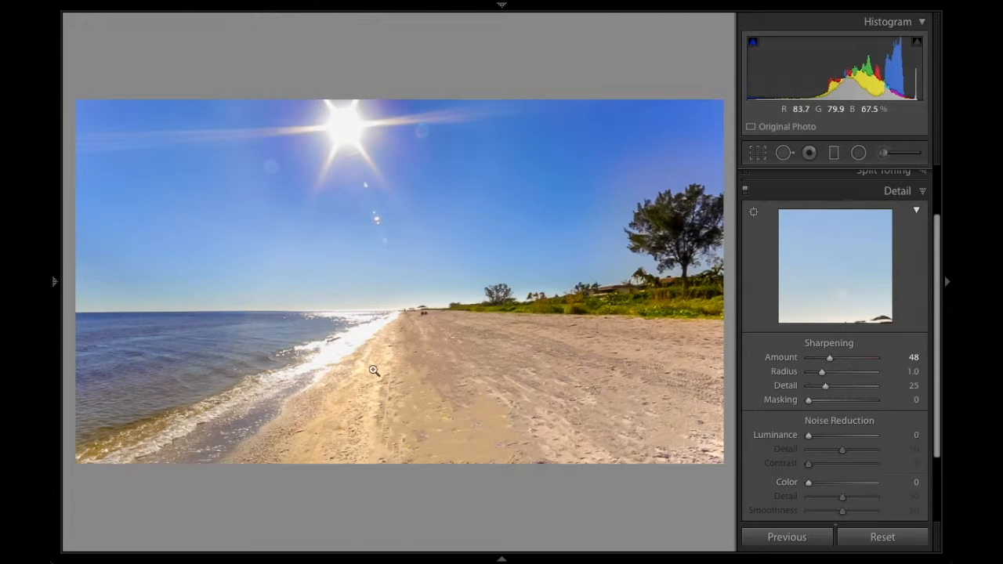
Examine the shoreline up close with the Detail adjustments off and on, and return to the full photo
click(267, 439)
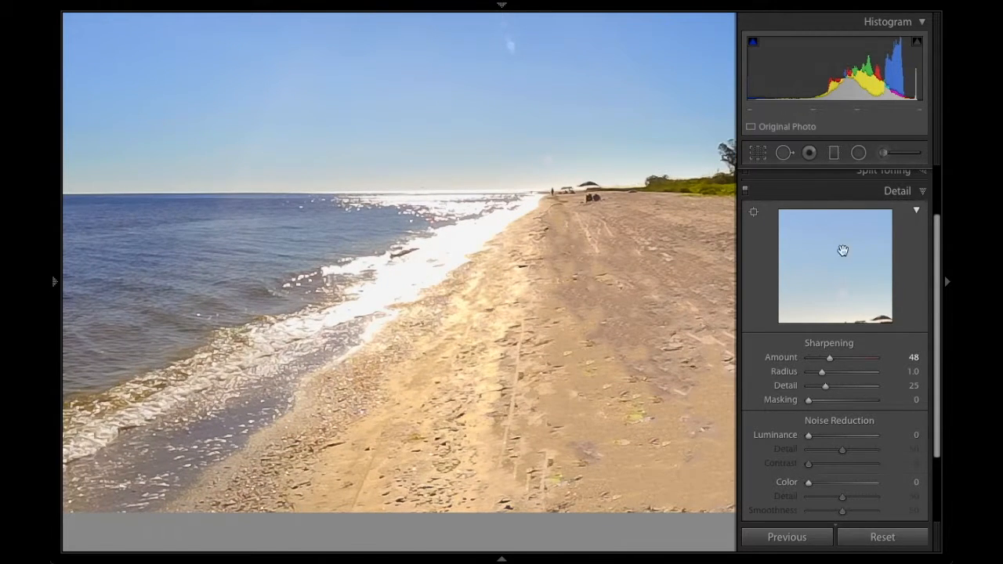
click(745, 191)
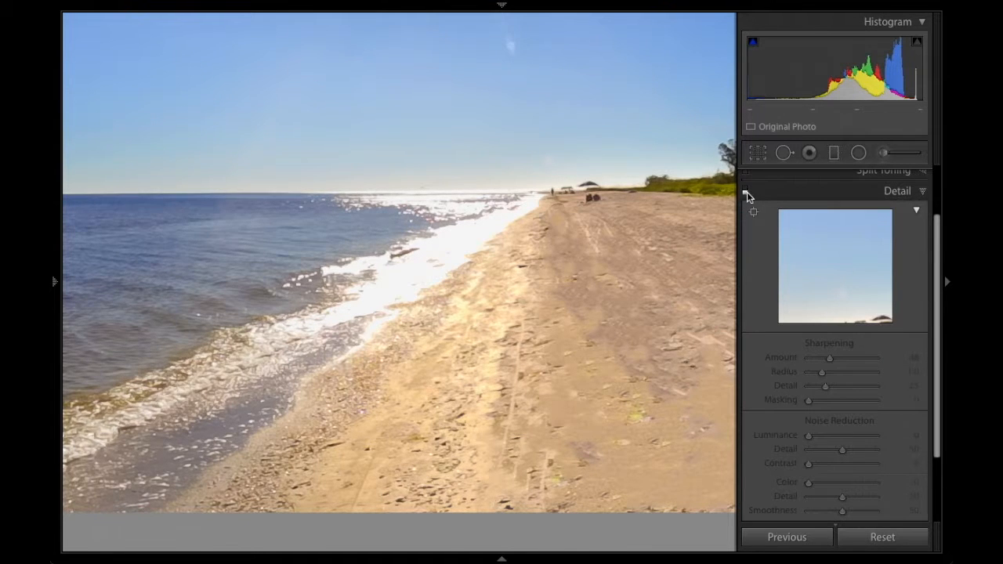
click(745, 192)
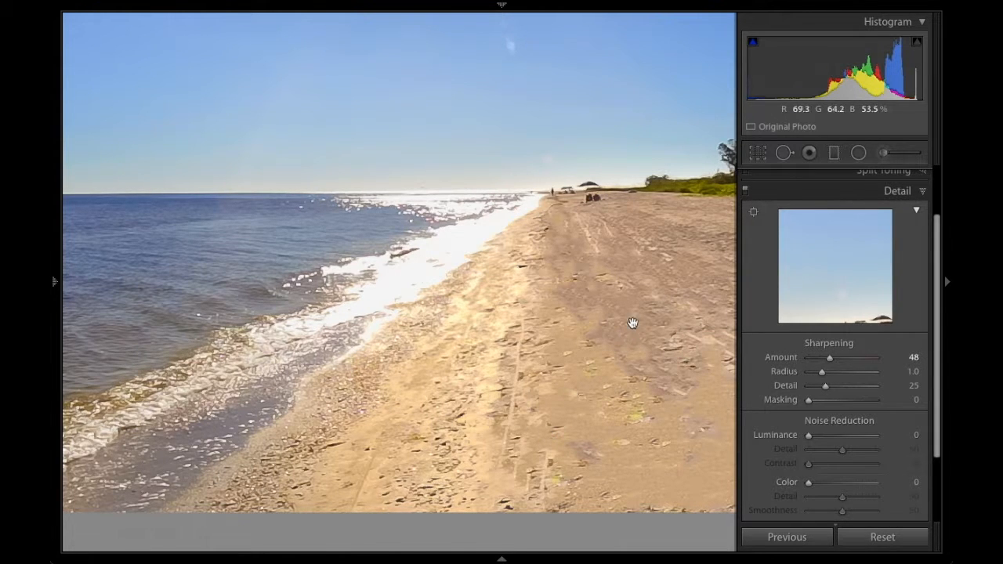
click(858, 191)
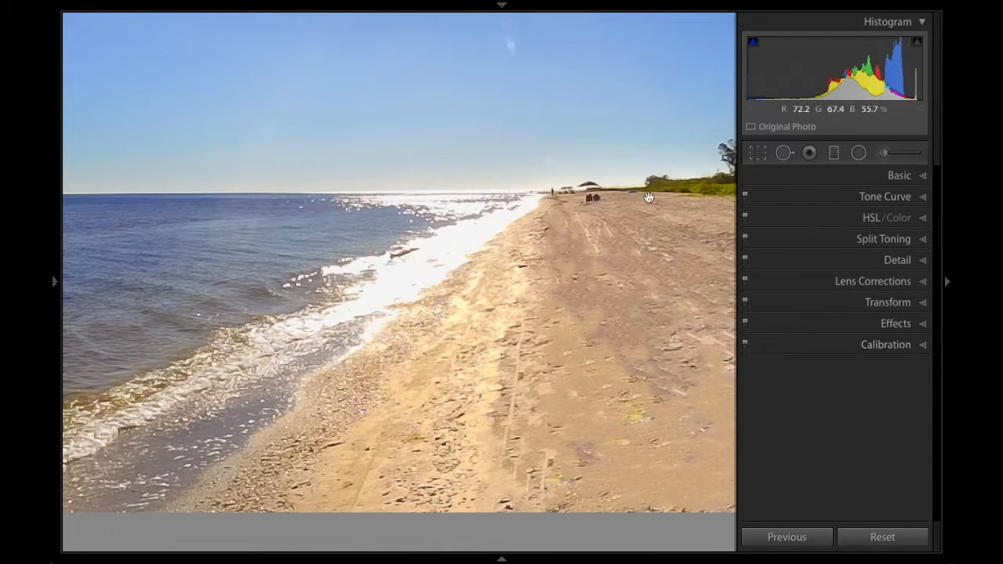
click(604, 290)
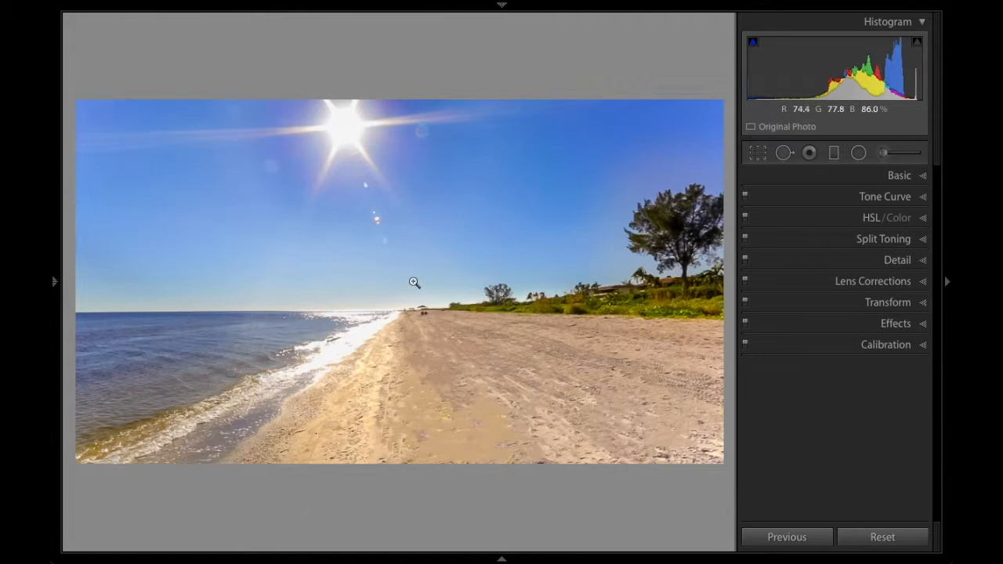
Show the develop presets and preview favorites such as ExtBrighten on the beach photo
key(F7)
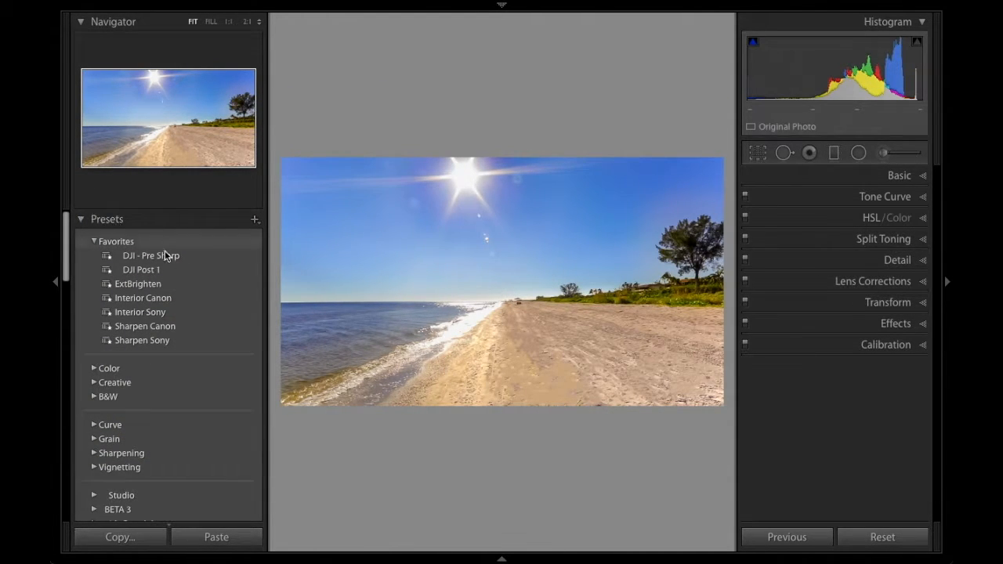
click(135, 284)
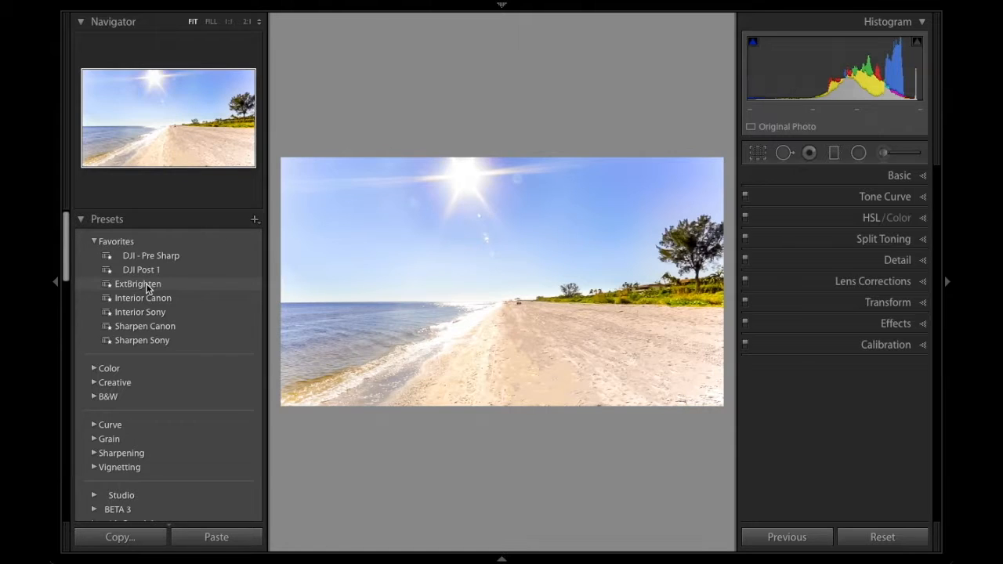
click(144, 323)
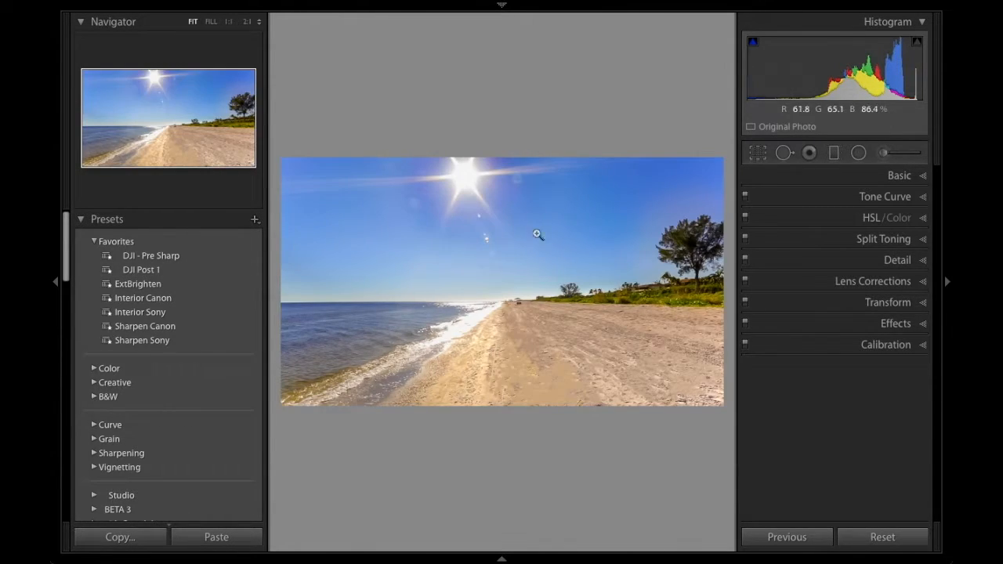
Set the exposure to −0.15 and start a new develop preset from the photo's current adjustments
key(ctrl+1)
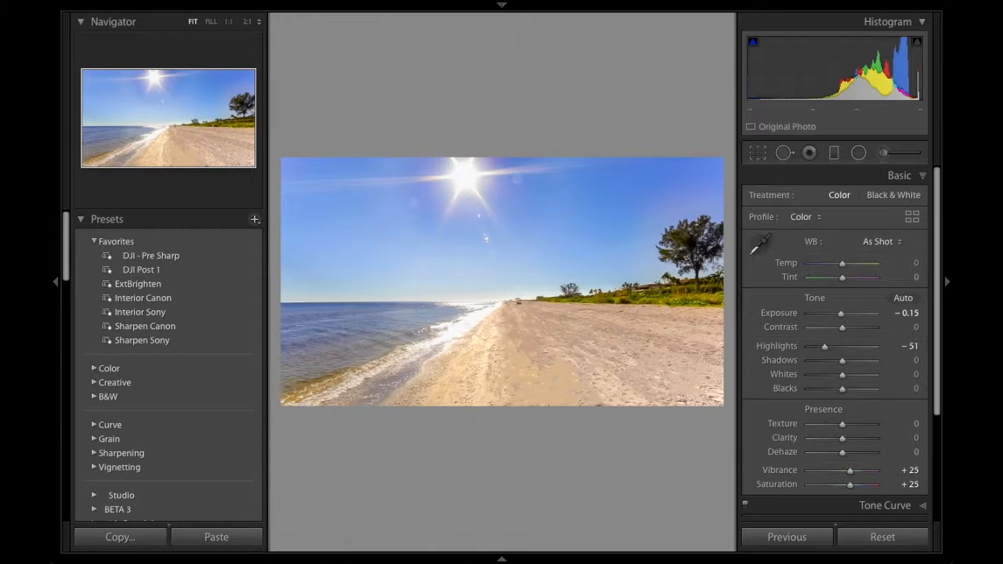
click(255, 219)
click(255, 220)
click(255, 220)
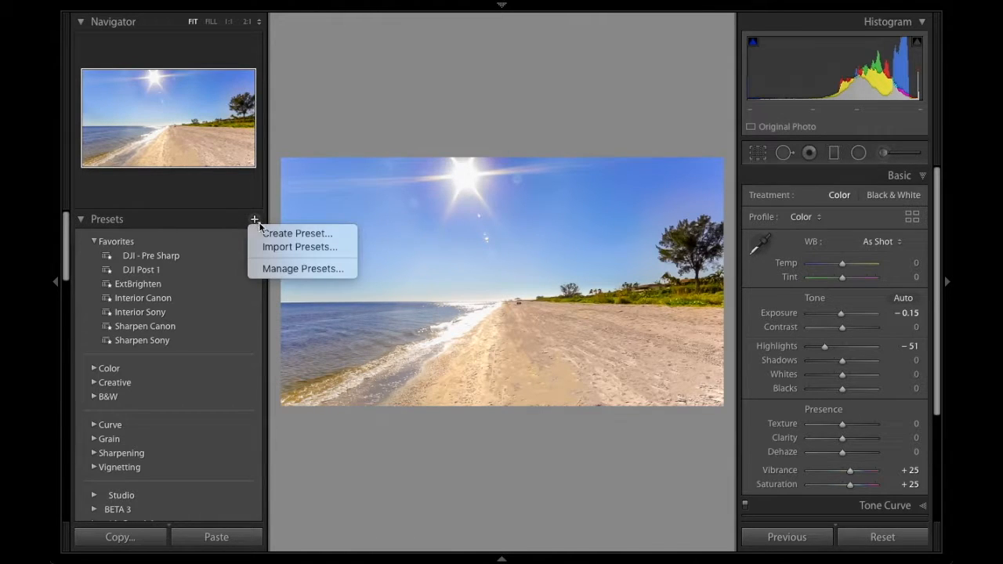
click(314, 234)
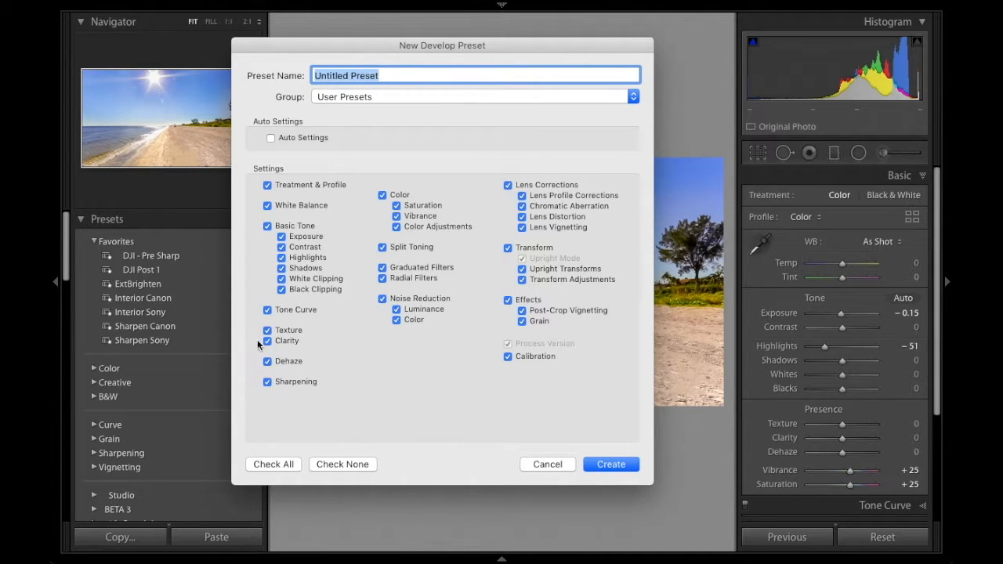
Clear the preset's included settings, and include only Exposure, Highlights, Sharpening, Saturation and Vibrance alongside Process Version
click(348, 465)
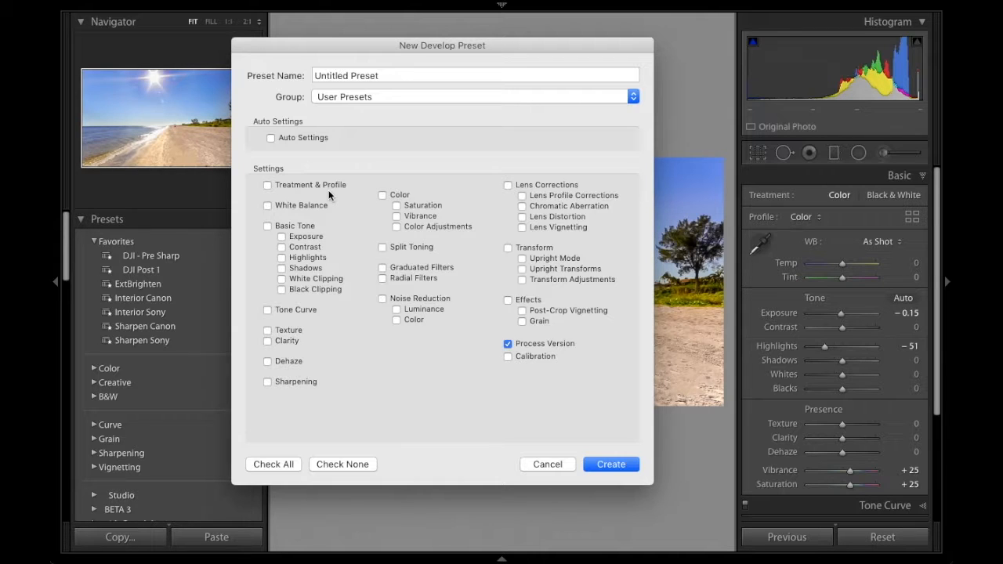
click(282, 235)
click(282, 257)
click(267, 382)
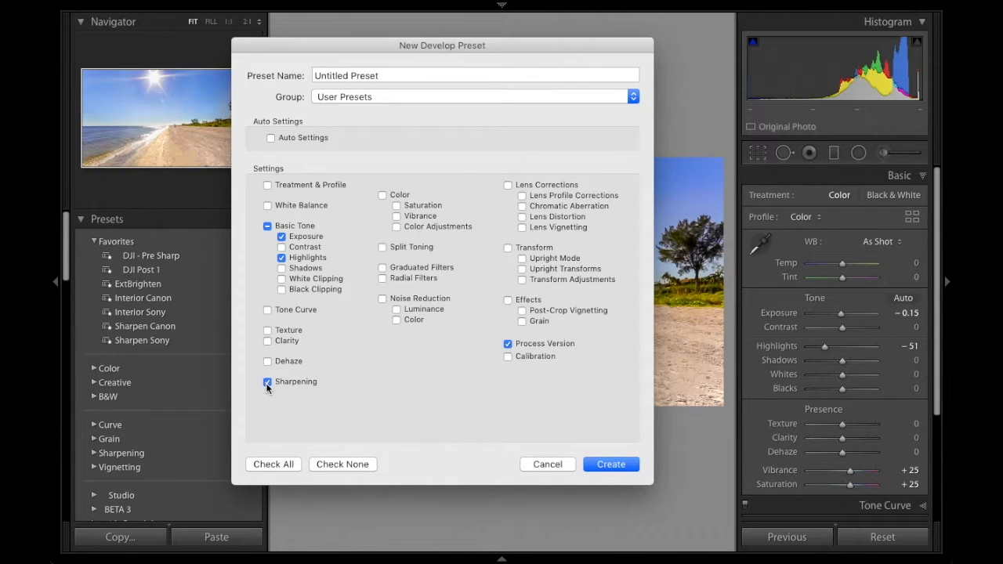
click(396, 205)
click(397, 217)
Name the new develop preset Exterior 2
click(389, 76)
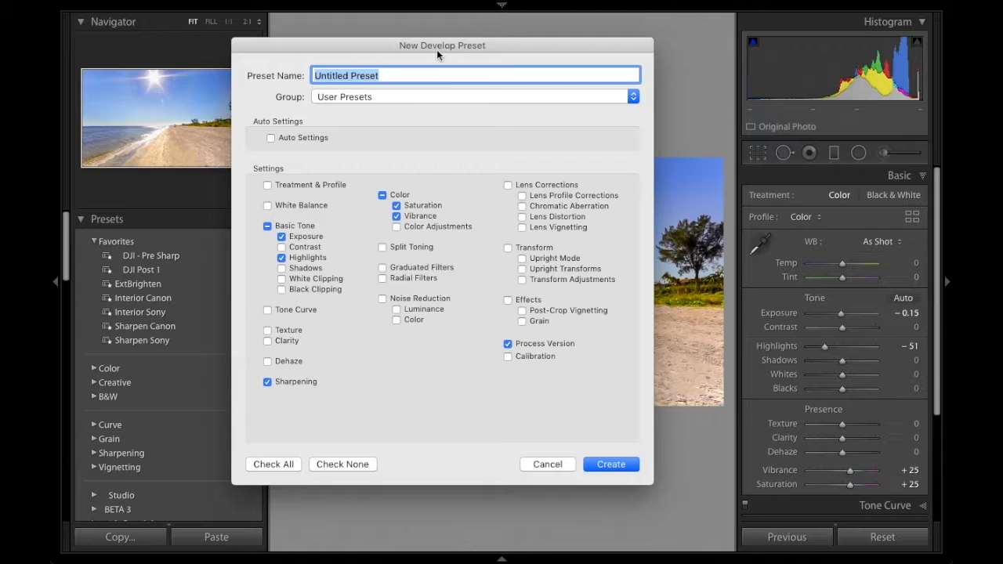
text(Ext)
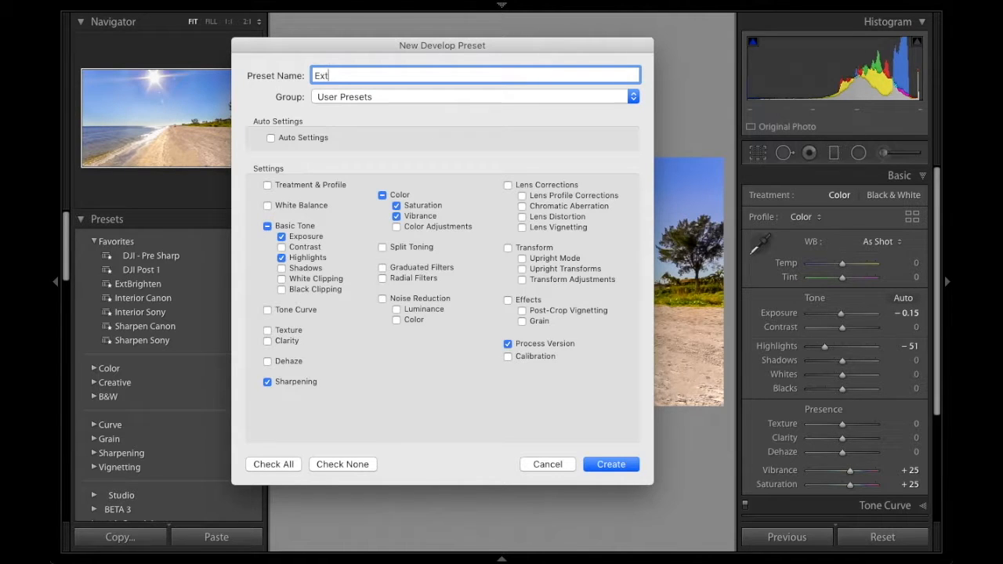
text(erior 2)
Assign the preset to a new preset group named Test Group
click(394, 100)
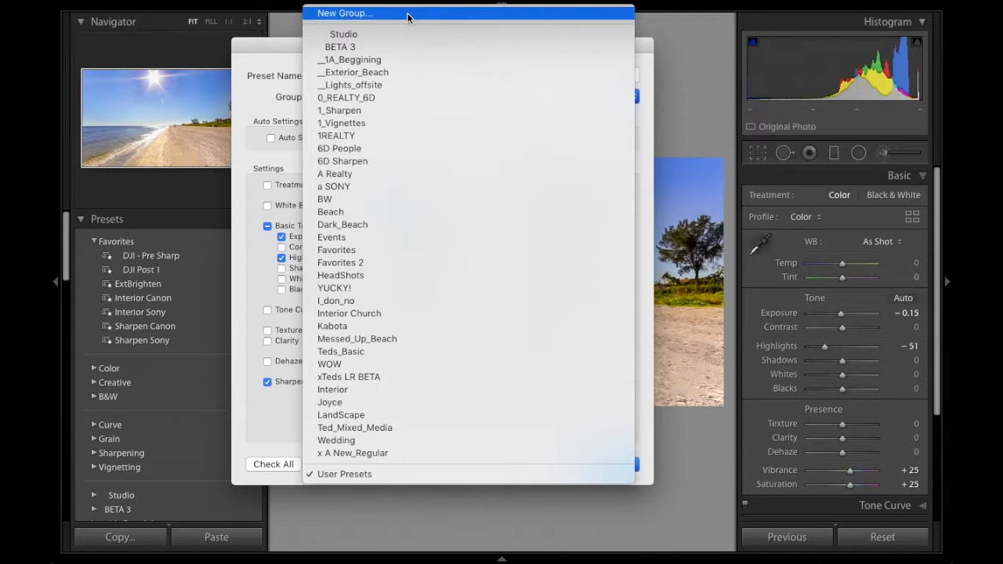
click(414, 12)
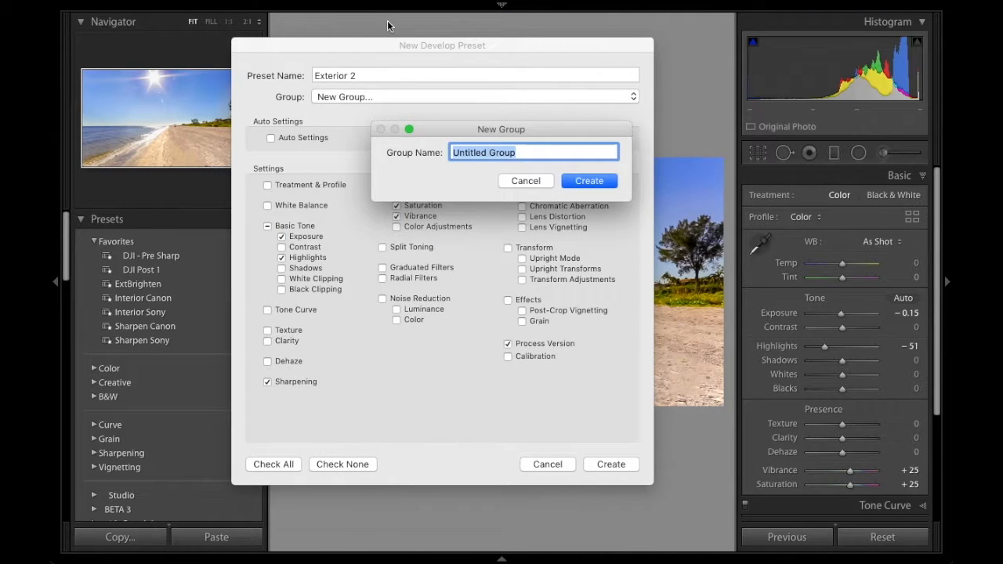
key(shift)
text(T)
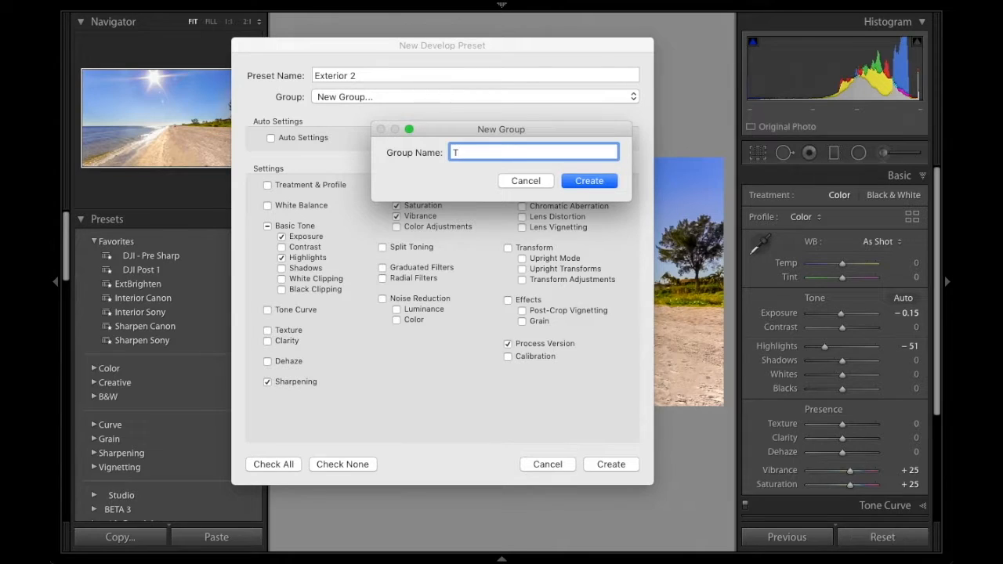
text(est Group)
click(587, 180)
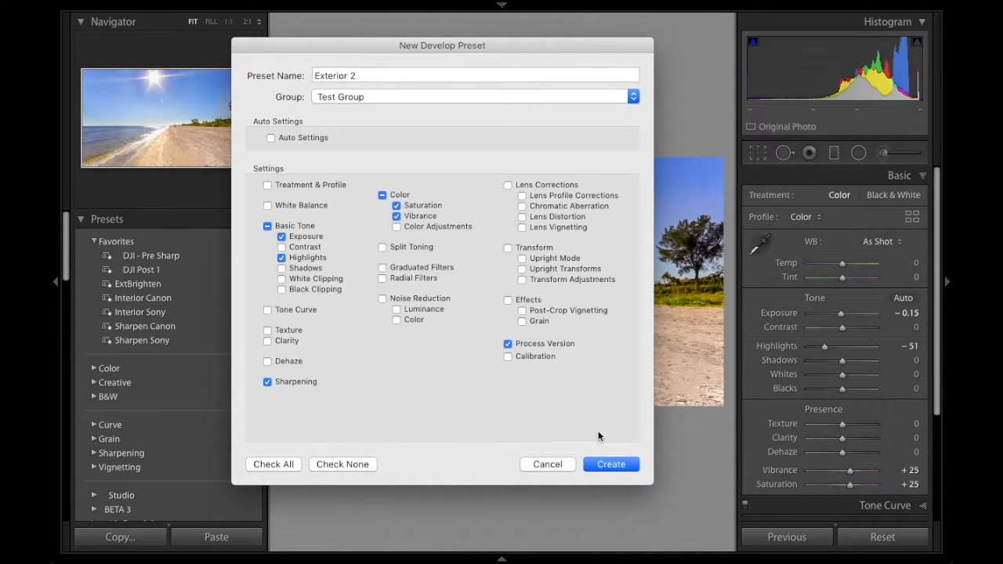
Create the Exterior 2 preset with the chosen settings and expand Test Group in the preset list
click(619, 464)
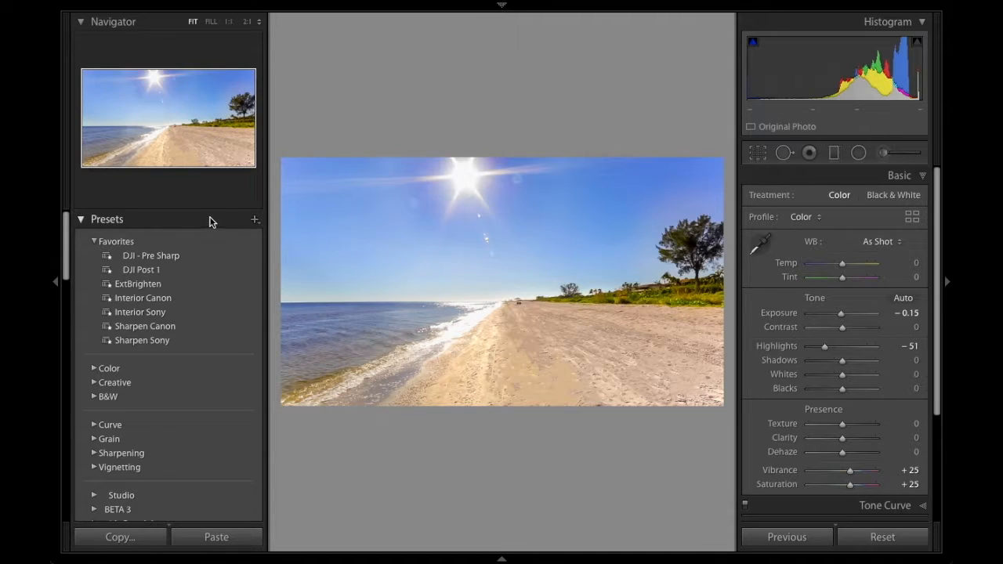
scroll(210, 221, down, 10)
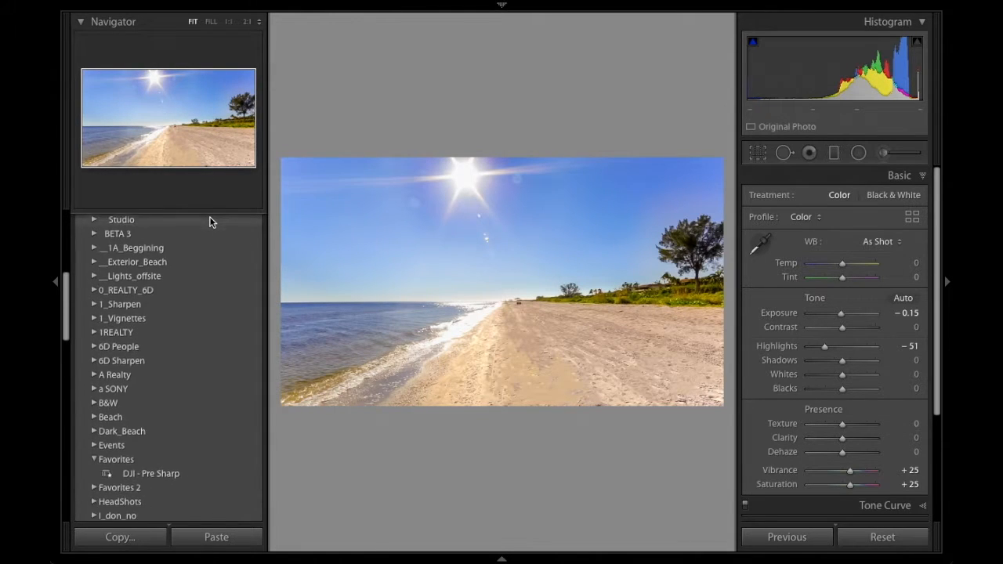
scroll(210, 219, down, 8)
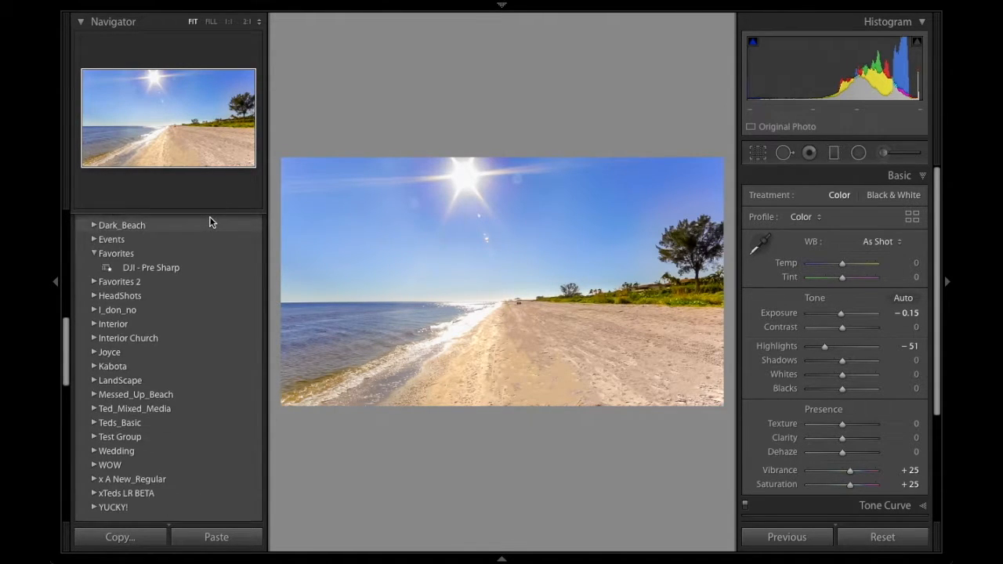
scroll(210, 216, down, 2)
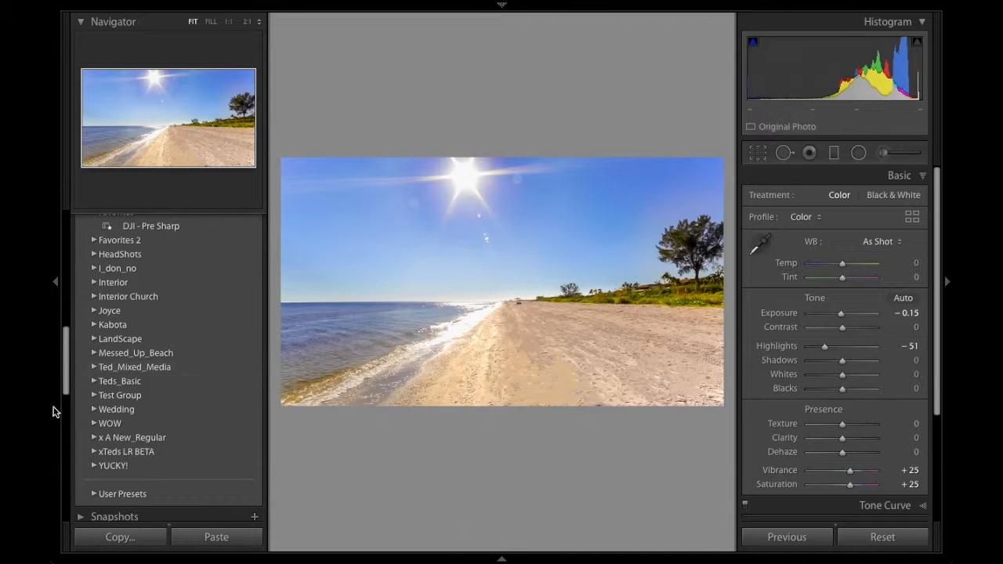
click(94, 396)
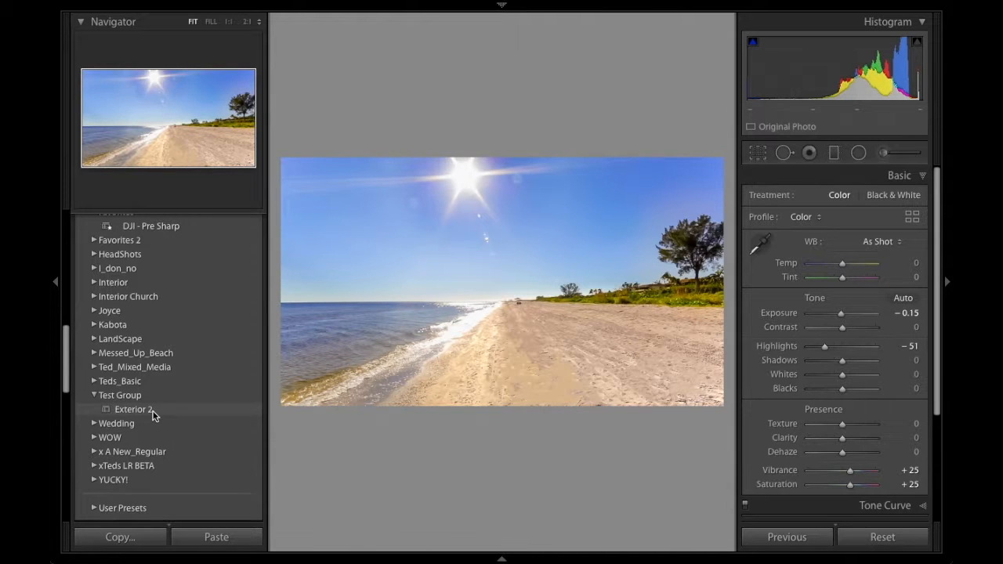
Apply the Exterior 2 preset from Test Group to the photo and add the preset to Favorites
click(149, 414)
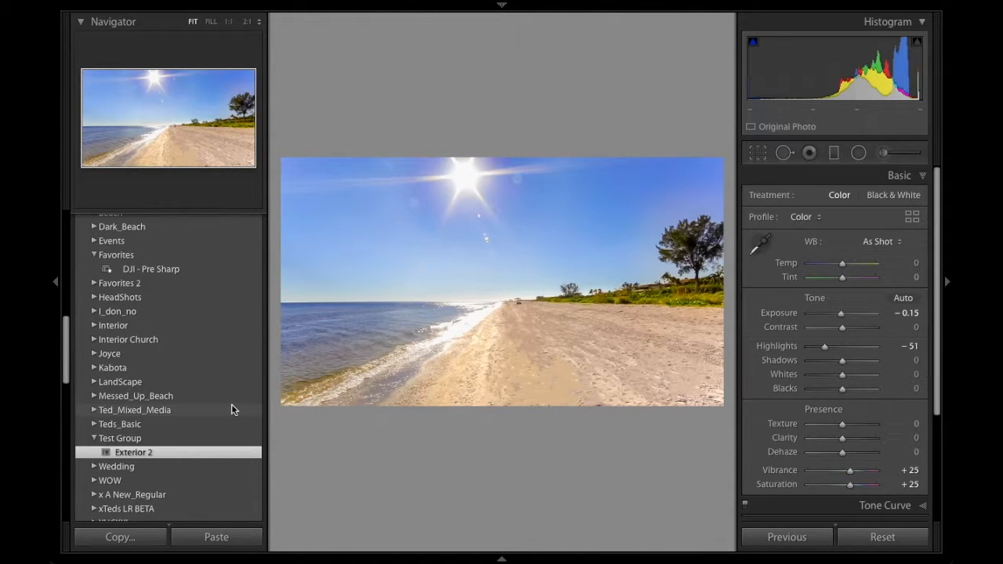
right_click(168, 451)
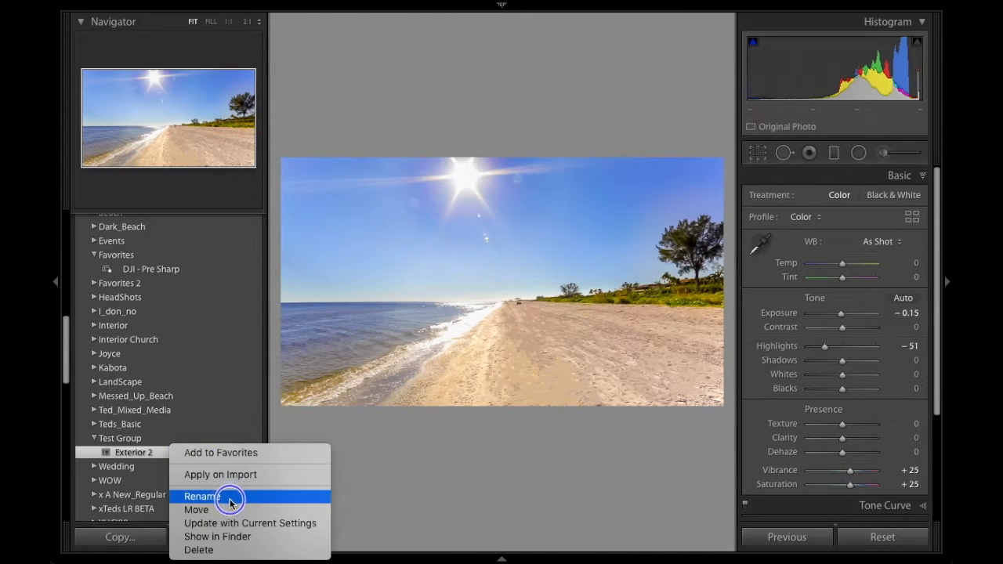
click(257, 454)
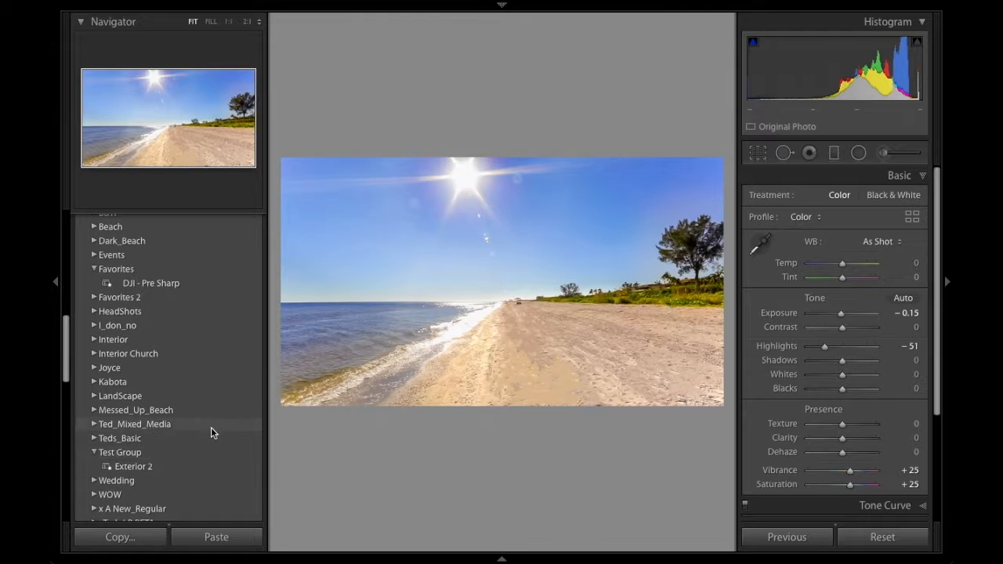
scroll(205, 434, up, 10)
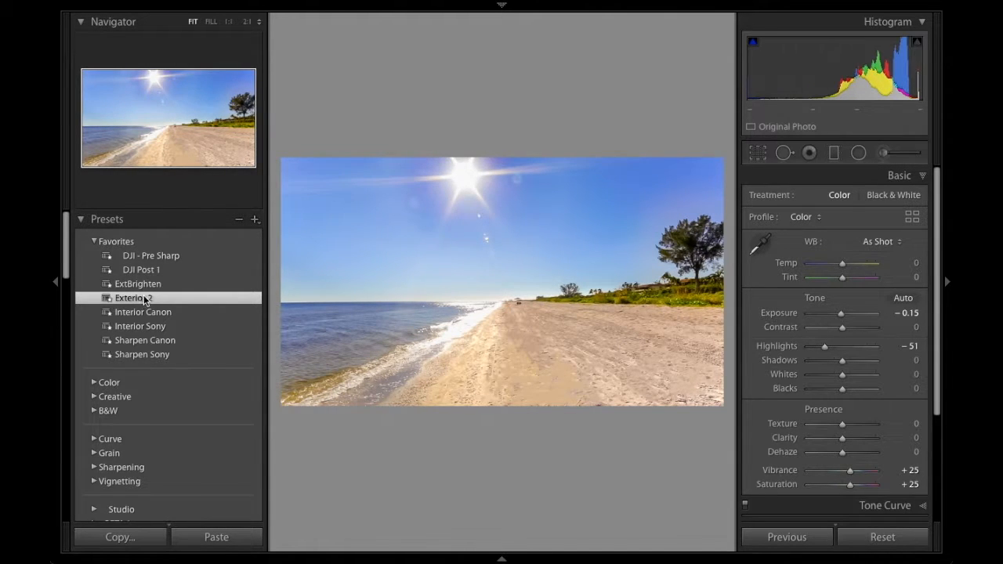
Reset the photo's adjustments and apply the favorite presets Exterior 2, ExtBrighten and again Exterior 2, checking the shoreline at 1:1
click(873, 541)
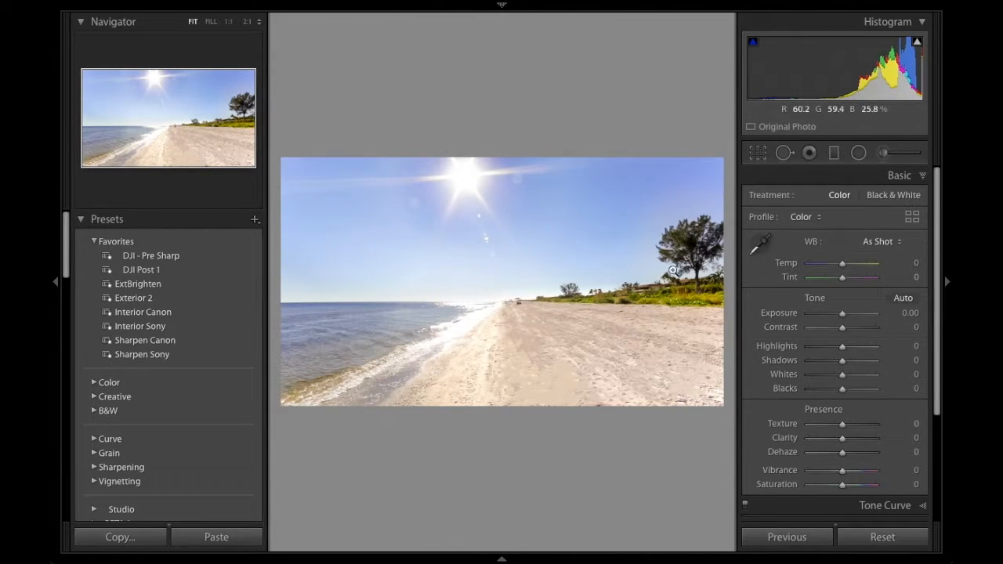
click(130, 299)
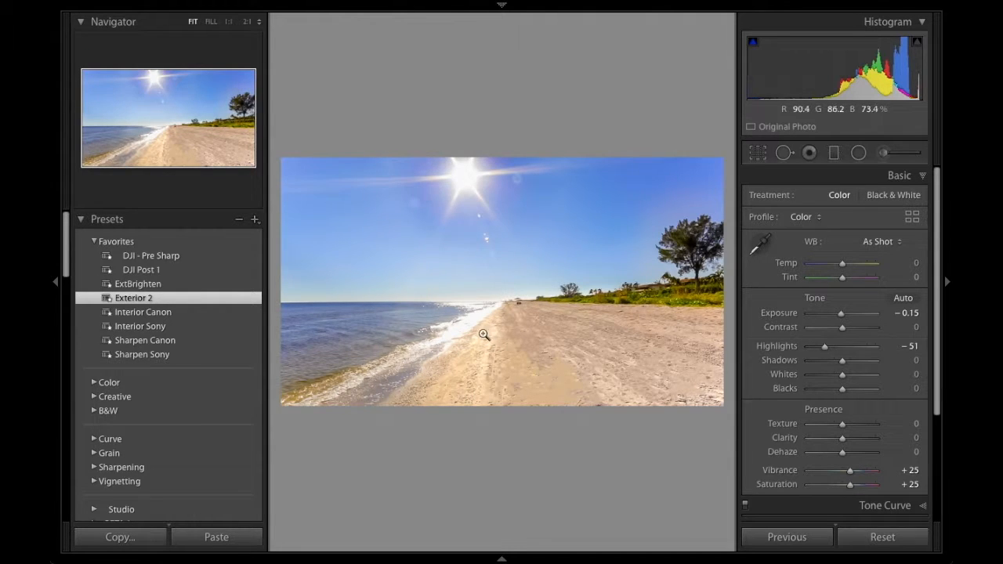
click(151, 285)
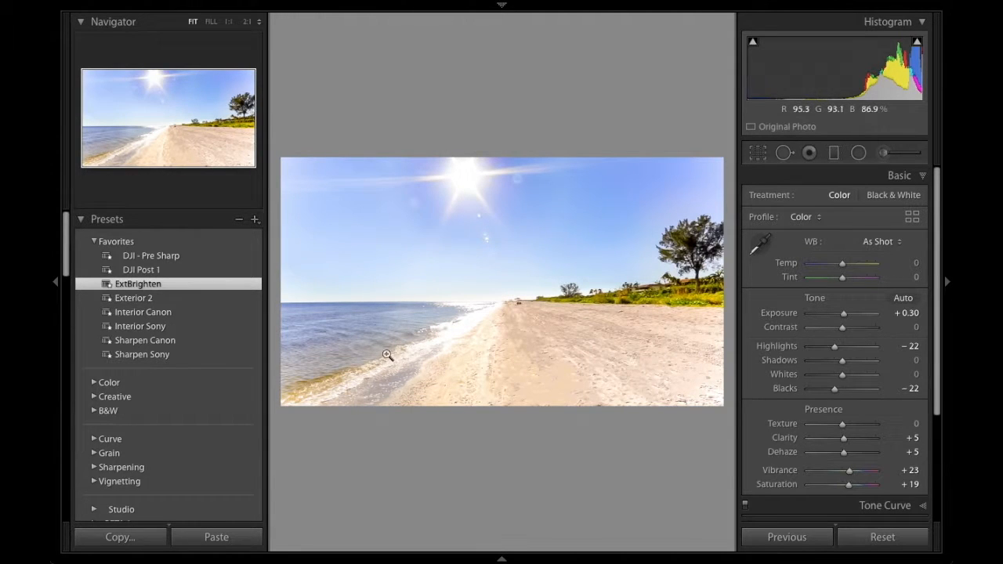
click(133, 297)
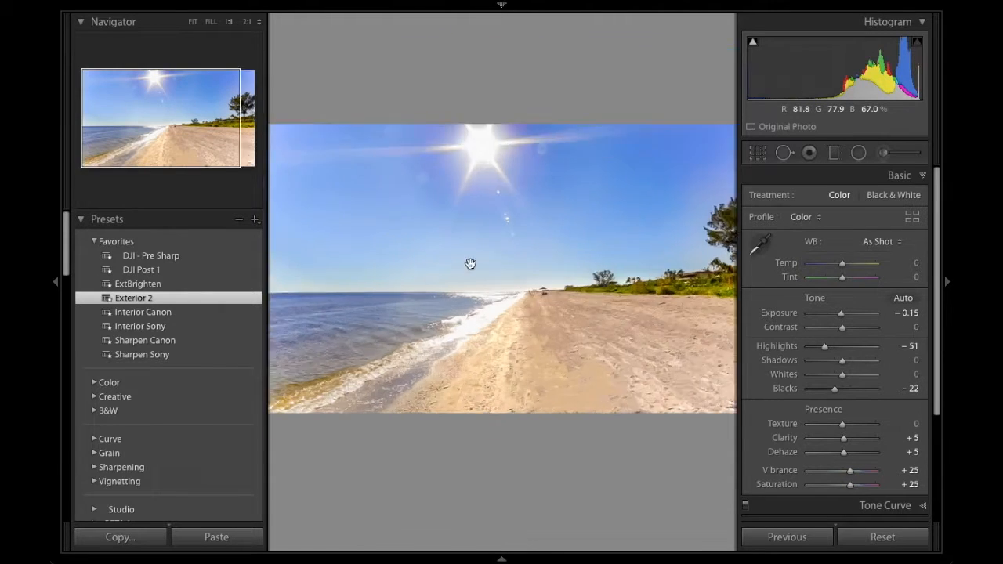
click(470, 265)
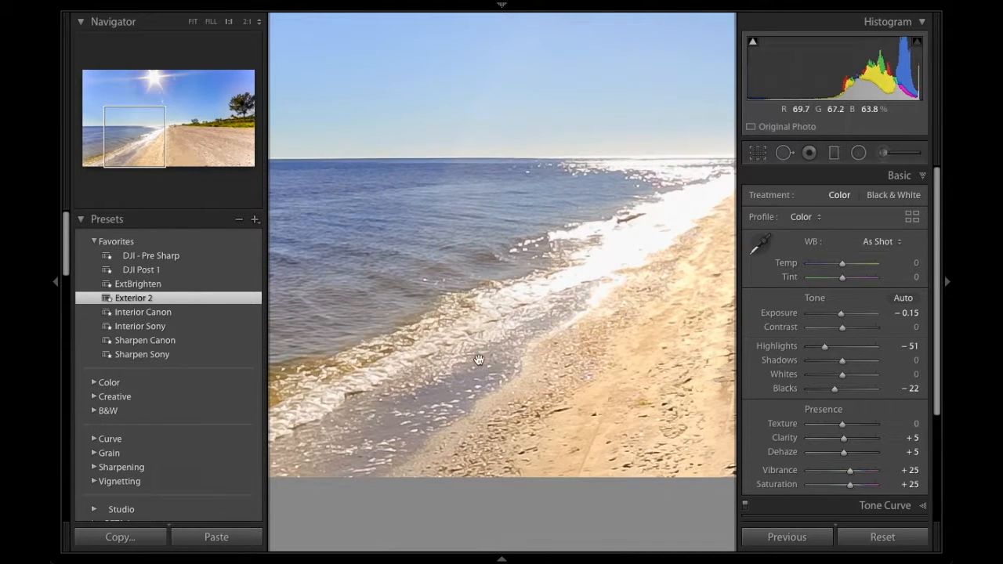
click(436, 372)
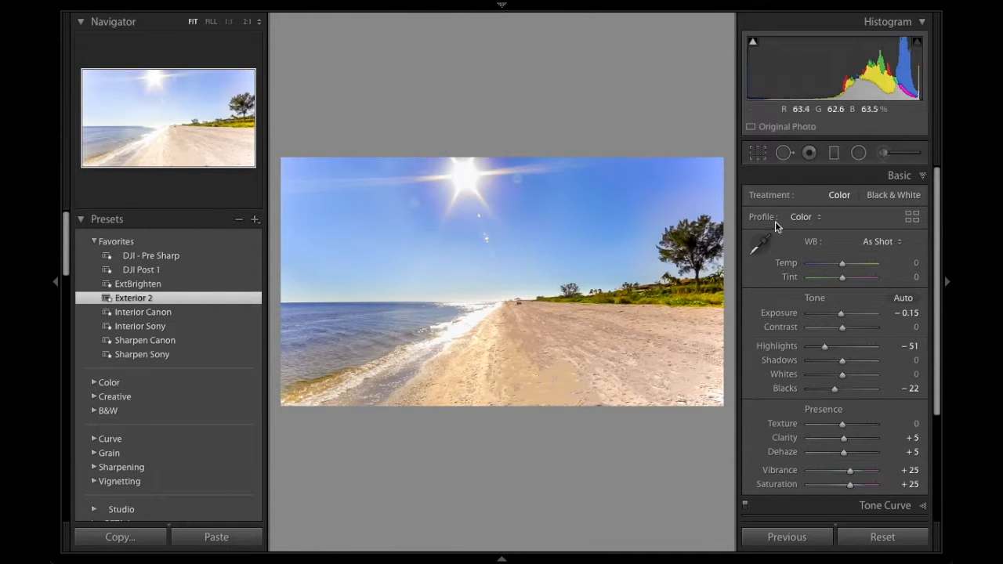
Start an Adjustment Brush mask with Exposure at −0.42 and Highlights at −40
click(903, 153)
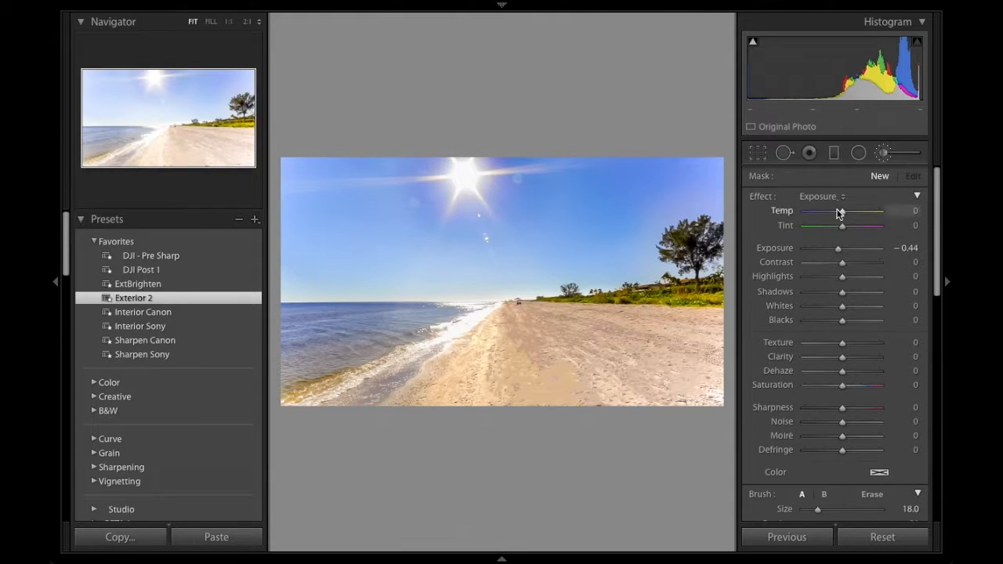
drag(838, 250, 838, 251)
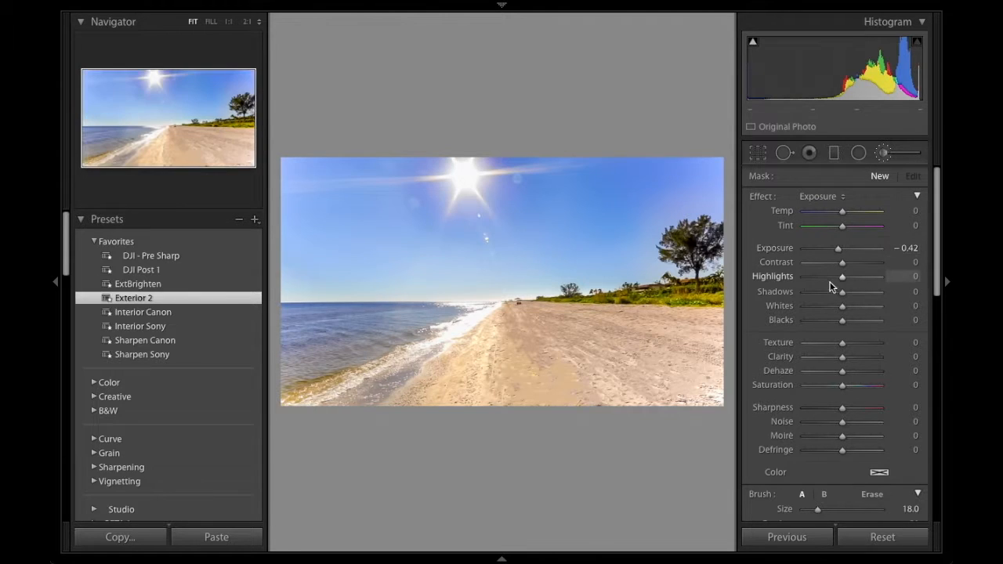
click(828, 277)
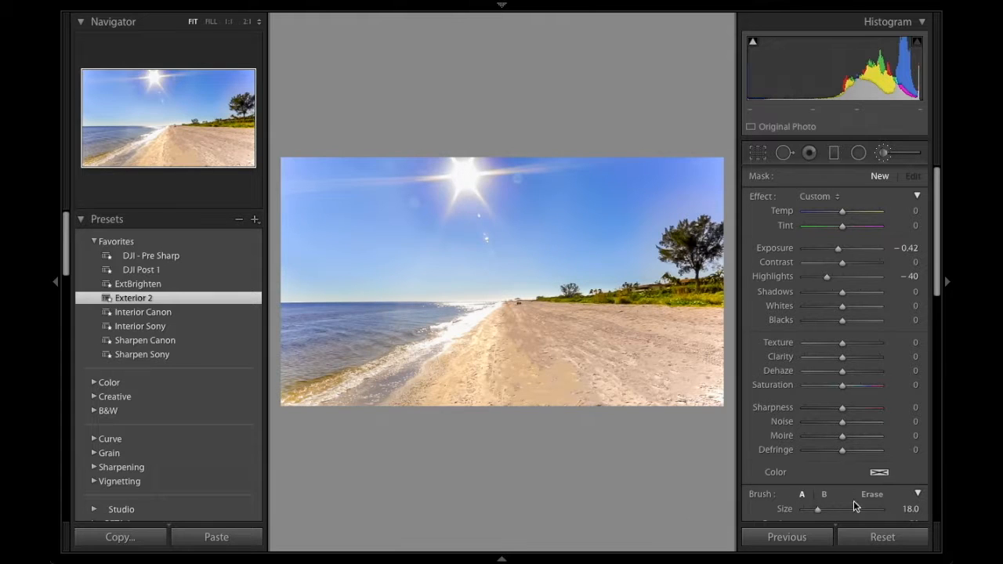
Compare the size, feather, flow and Auto Mask settings of brushes A and B, ending on brush A
drag(940, 293, 936, 323)
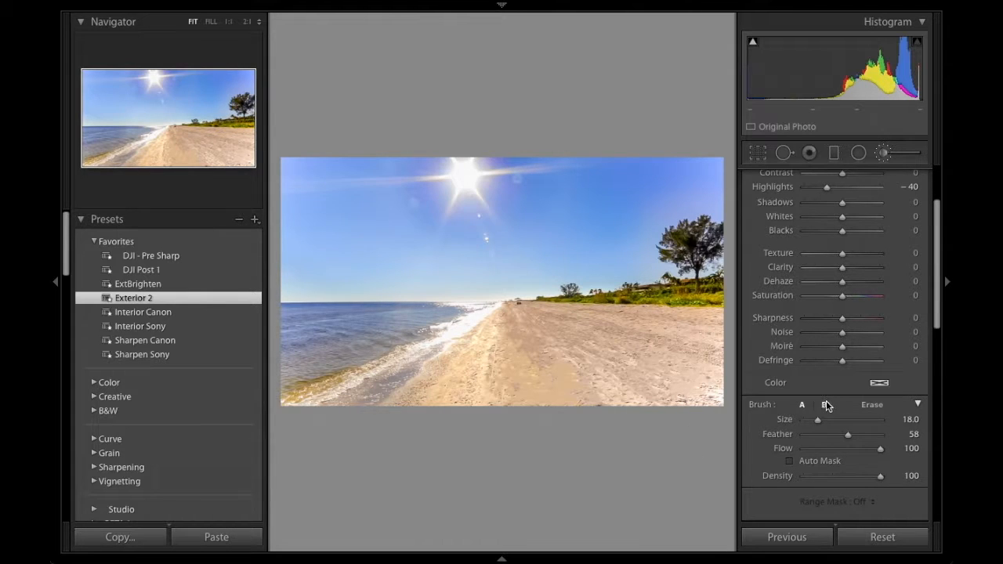
click(825, 406)
click(802, 405)
click(802, 405)
key(slash)
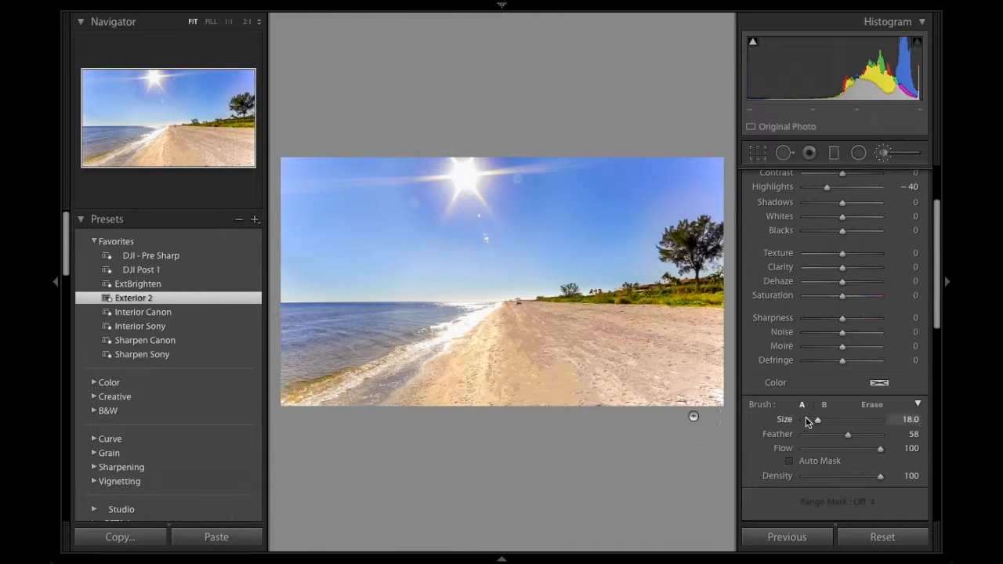
click(804, 406)
click(823, 406)
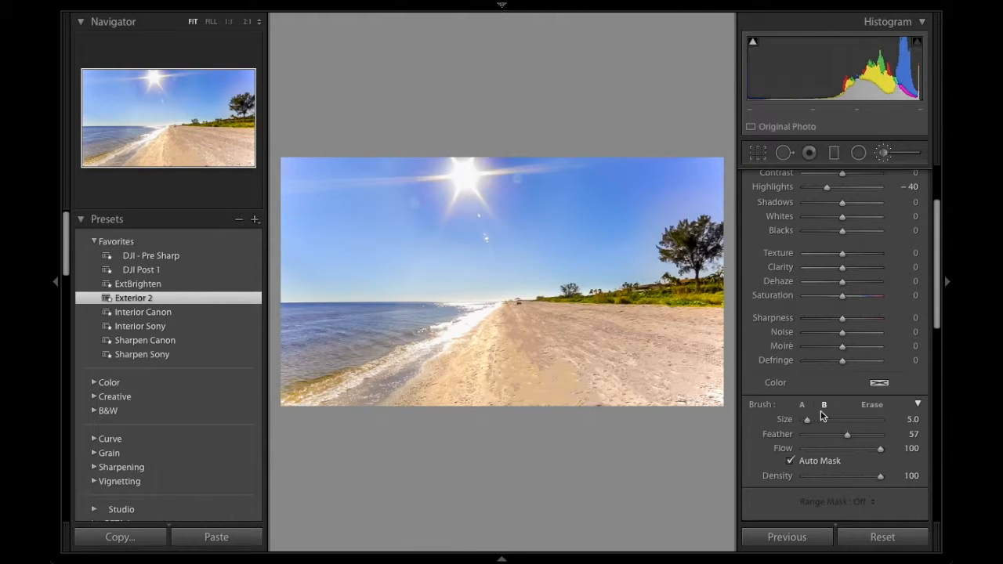
click(804, 408)
click(822, 409)
click(803, 406)
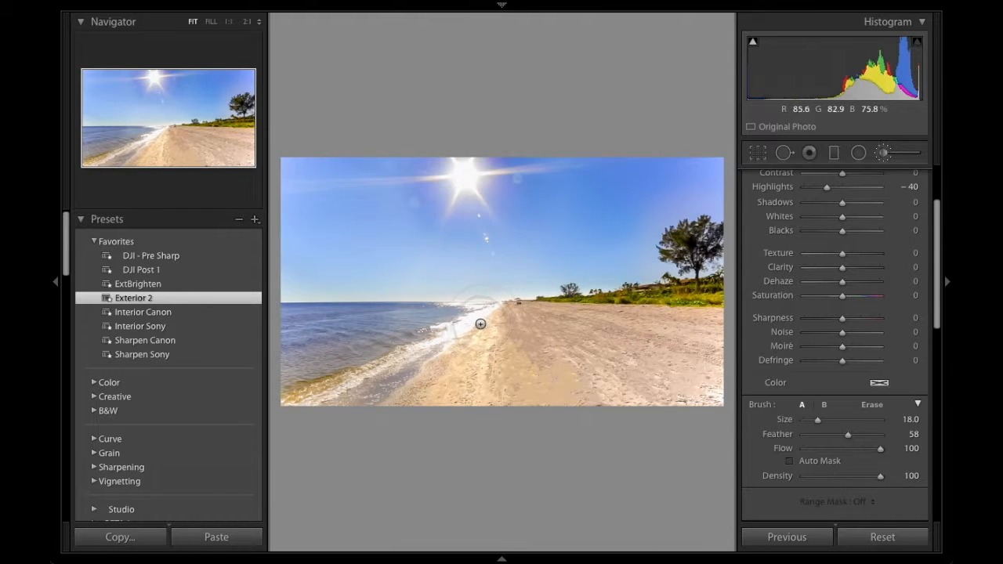
Set brush A's size to 9.0 and undo a trial stroke painted along the shoreline
scroll(484, 323, down, 1)
scroll(485, 323, down, 10)
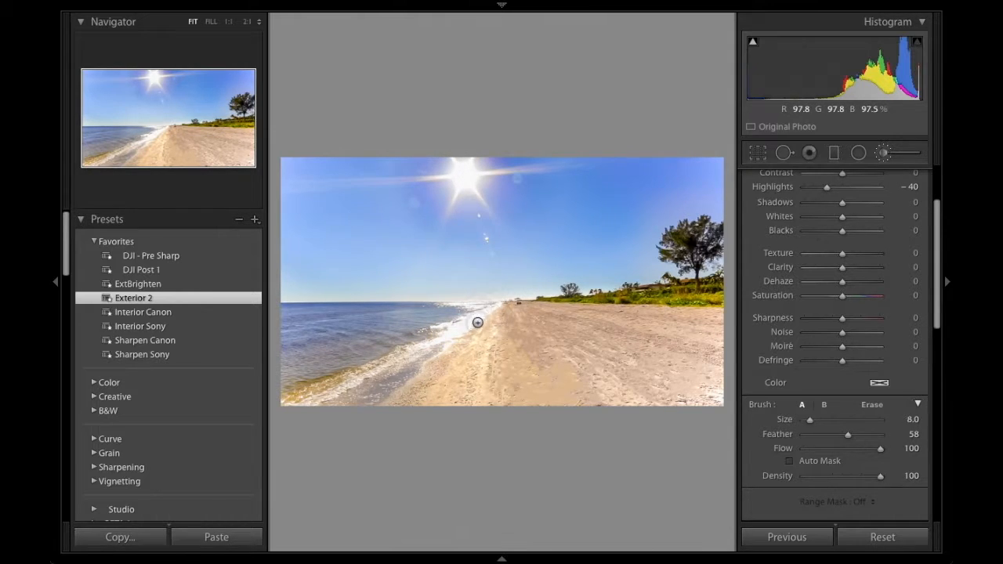
scroll(464, 328, up, 10)
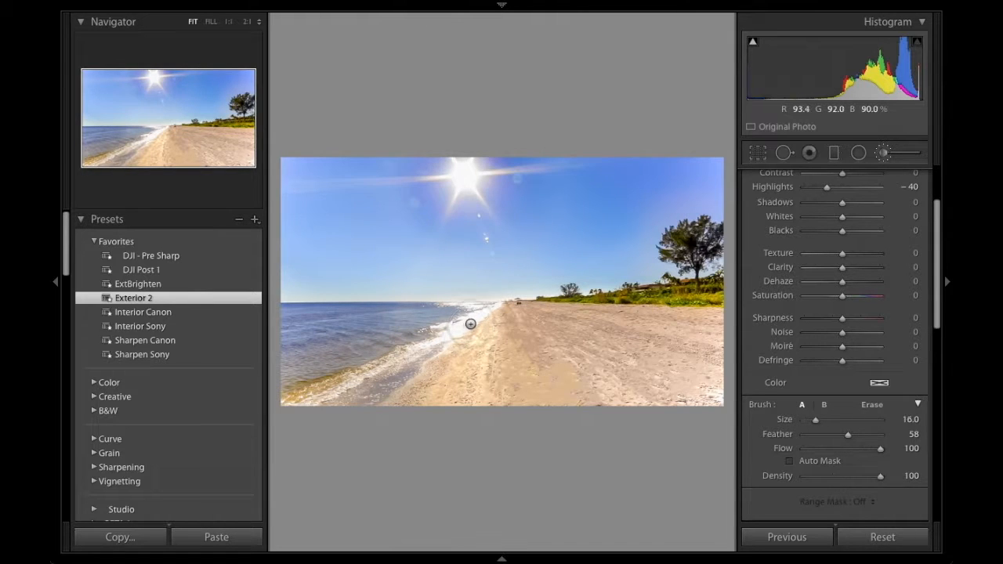
scroll(482, 316, down, 11)
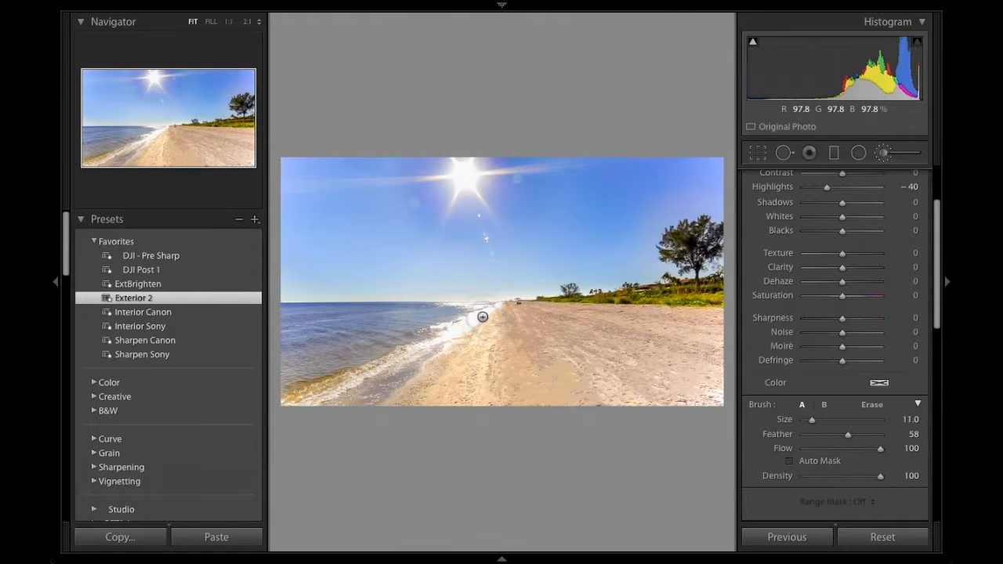
scroll(484, 315, up, 3)
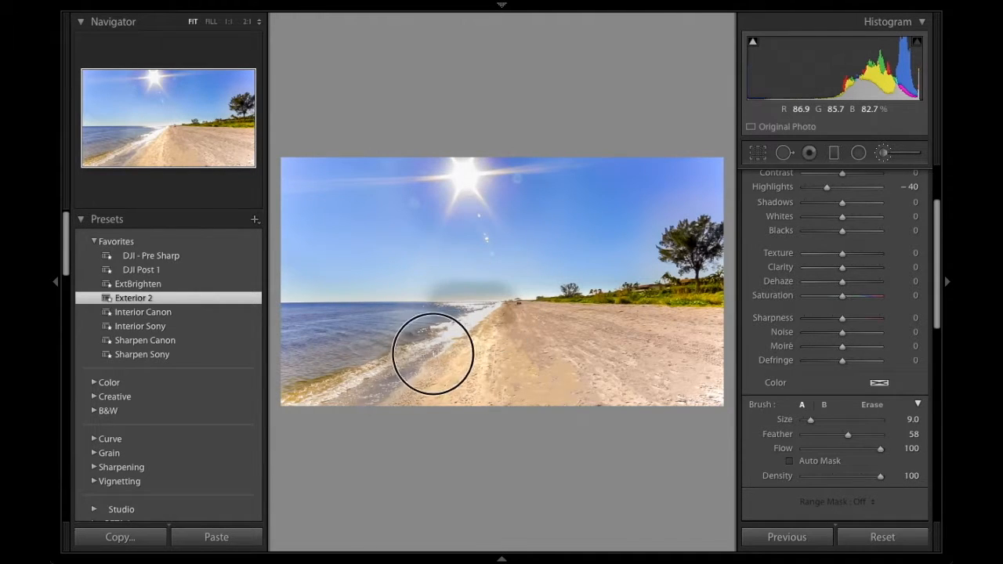
mouse_move(417, 396)
mouse_down()
mouse_move(484, 359)
mouse_move(488, 323)
mouse_move(400, 370)
mouse_up()
key(ctrl+z)
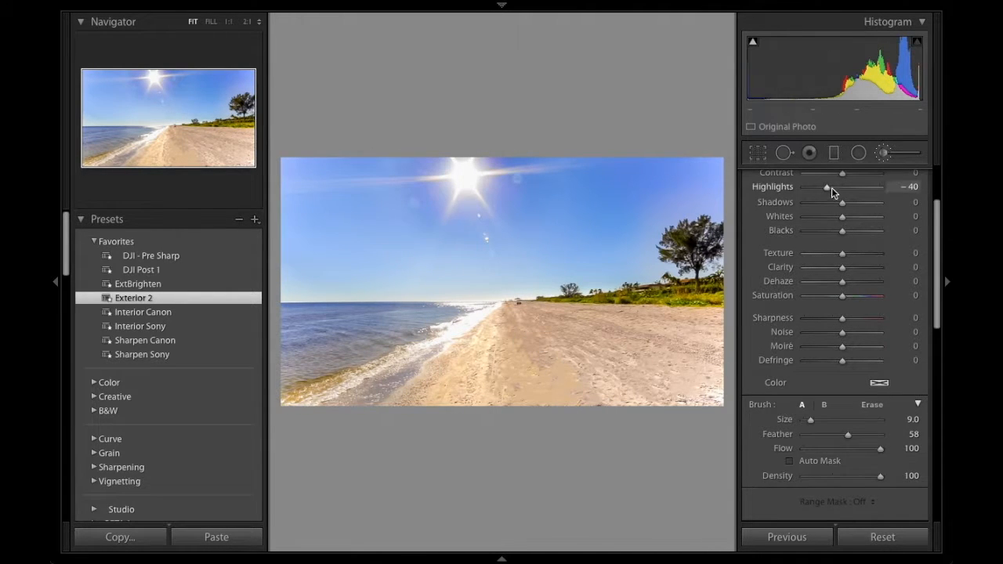
Set the brush's Highlights to −30 and reset its Exposure to 0.00
drag(829, 192, 831, 191)
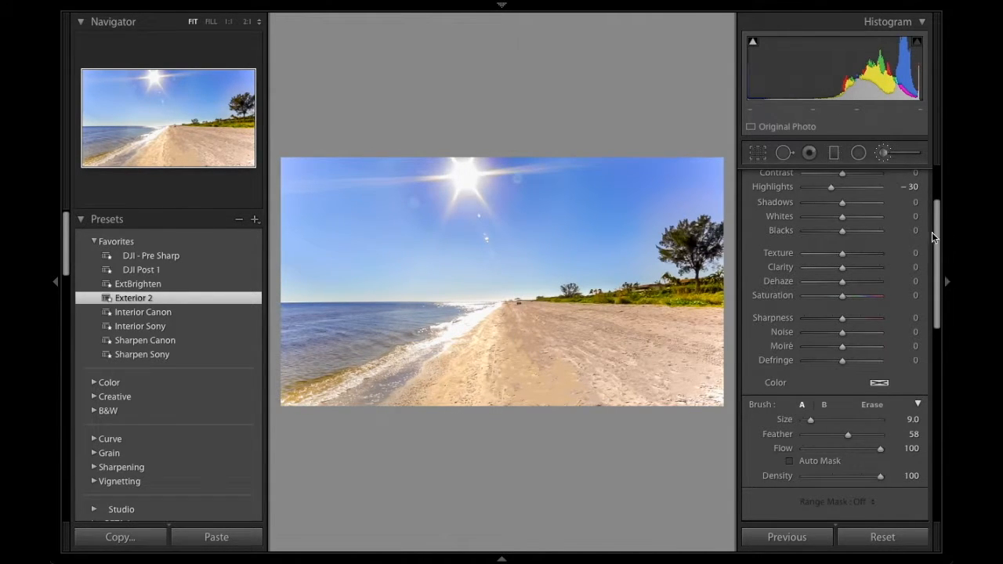
scroll(936, 228, up, 2)
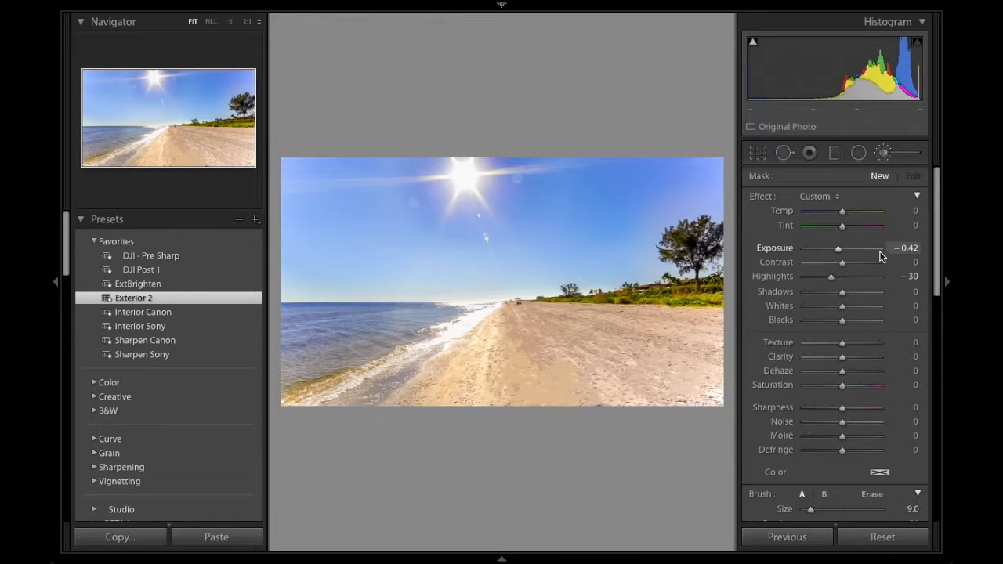
double_click(839, 250)
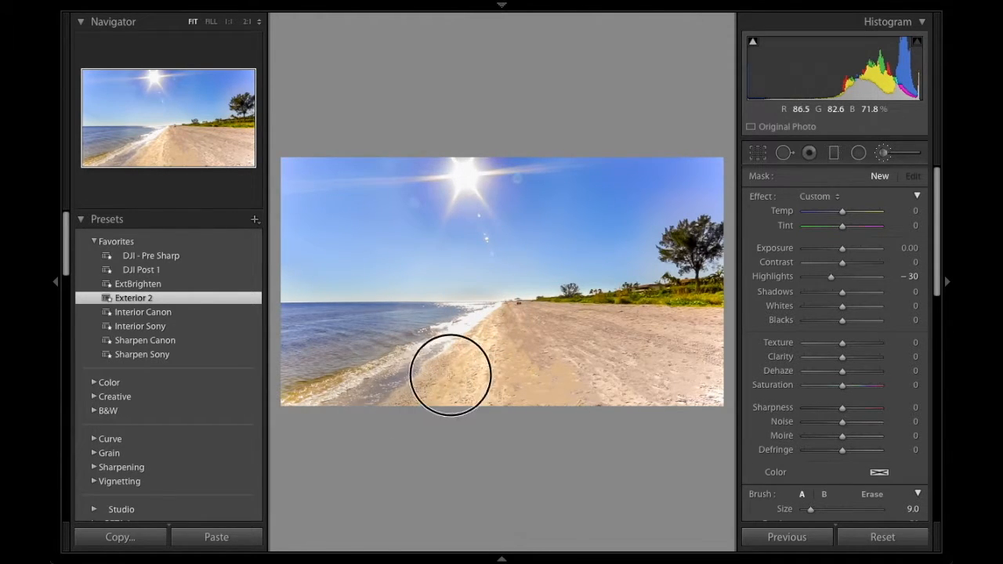
Paint the brush adjustment over the surf, the adjacent sand and the sun, and hide the mask overlay and edit pin
drag(483, 323, 477, 340)
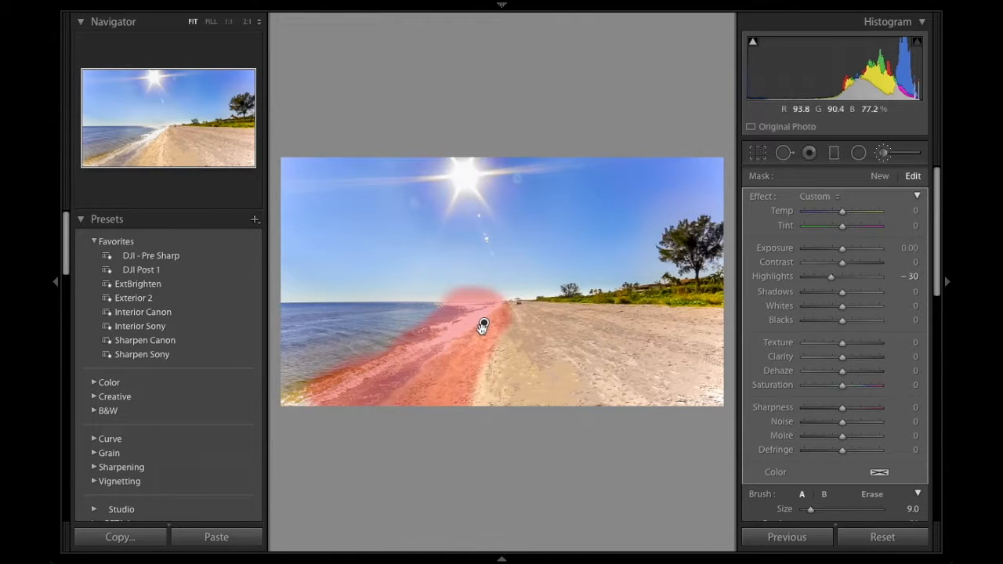
mouse_move(485, 325)
click(315, 394)
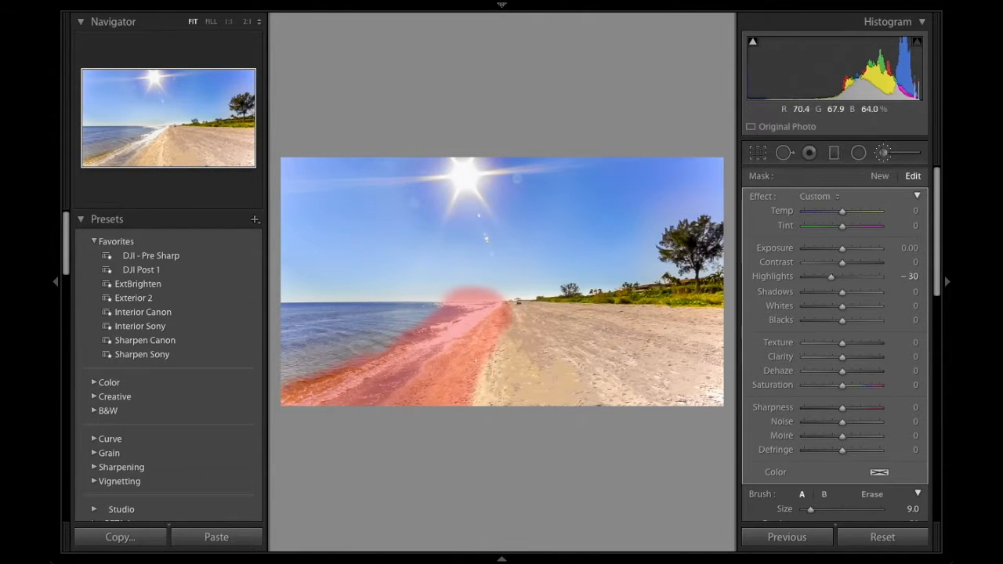
mouse_move(507, 307)
mouse_down()
mouse_move(517, 311)
mouse_move(513, 322)
mouse_up()
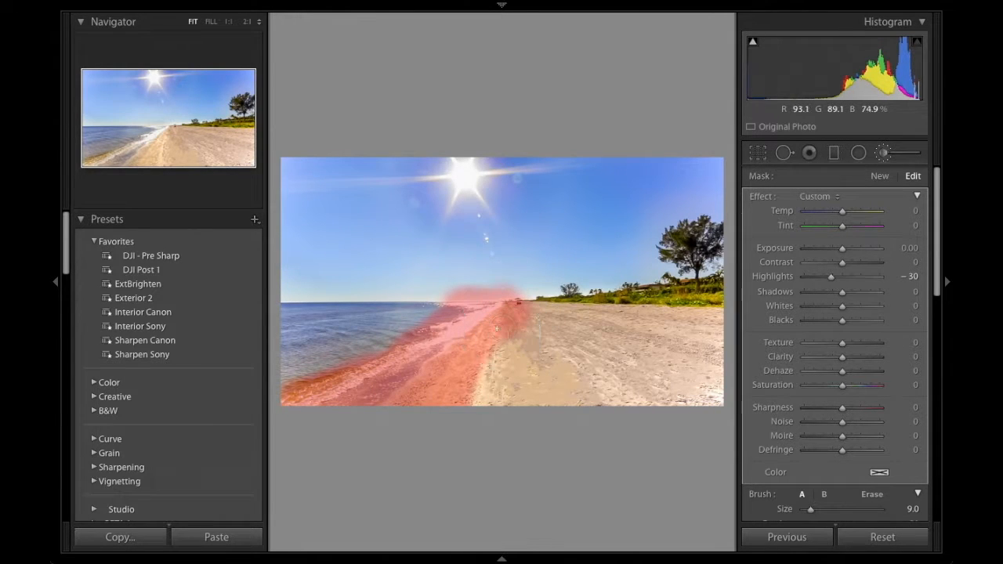
mouse_move(467, 179)
mouse_down()
mouse_move(455, 168)
mouse_move(478, 180)
mouse_up()
key(o)
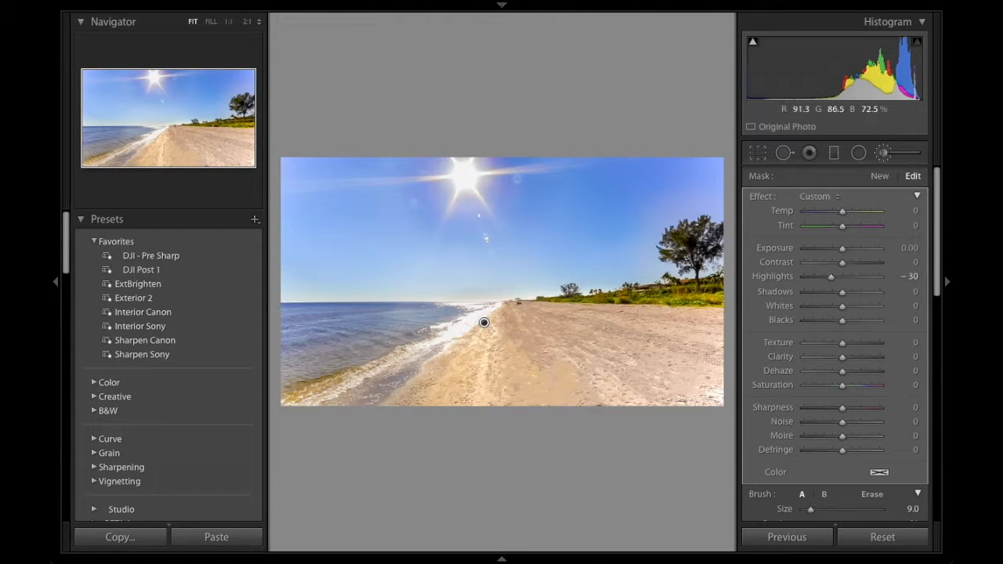
key(h)
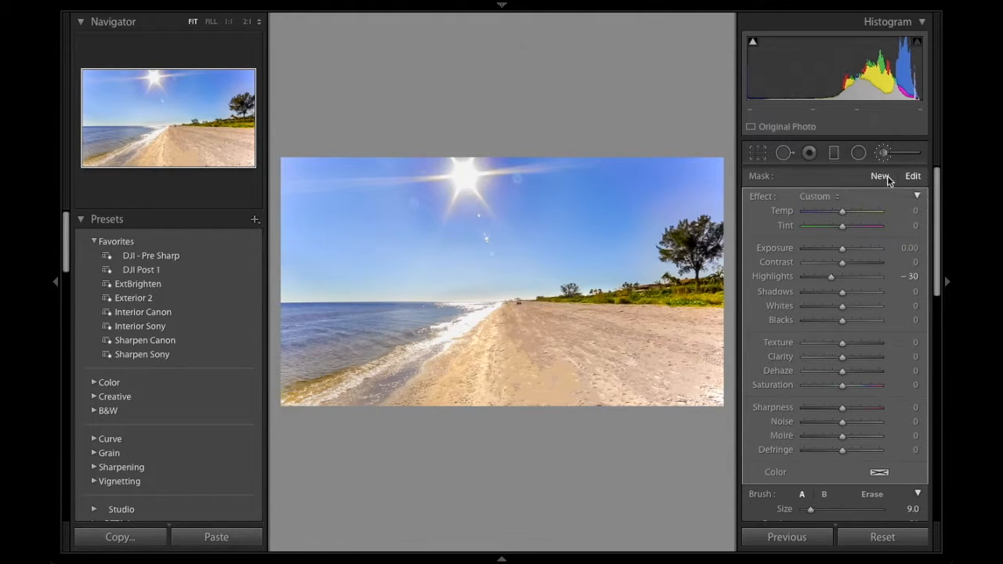
Start a new Adjustment Brush mask with the Temp effect and set Temp to −25
click(908, 156)
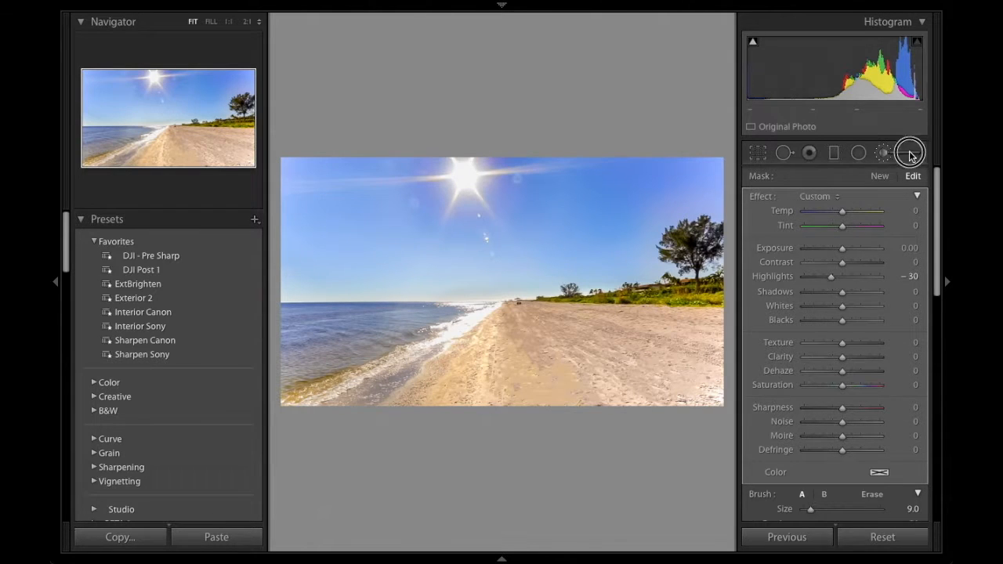
click(897, 158)
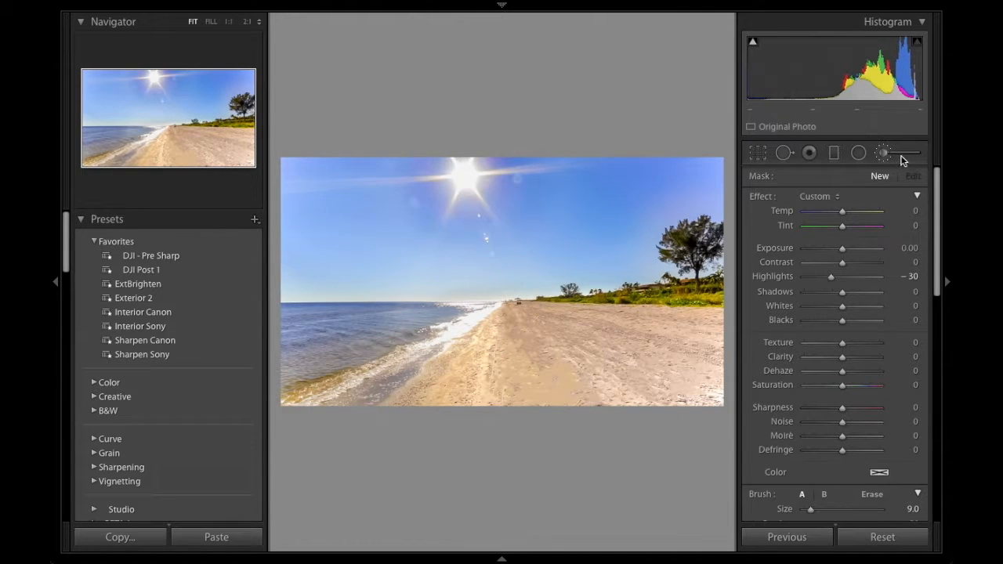
click(834, 197)
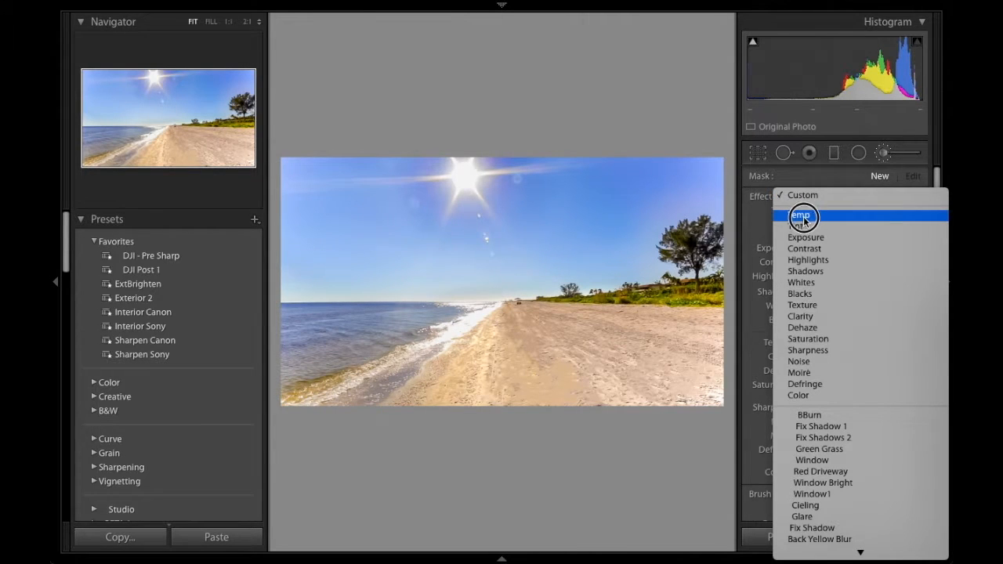
click(802, 217)
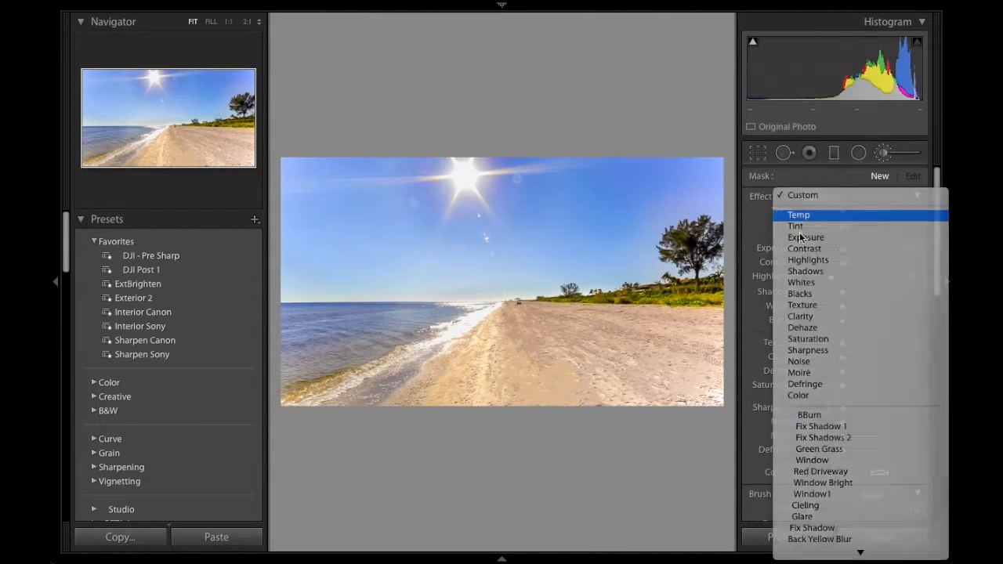
drag(843, 211, 824, 223)
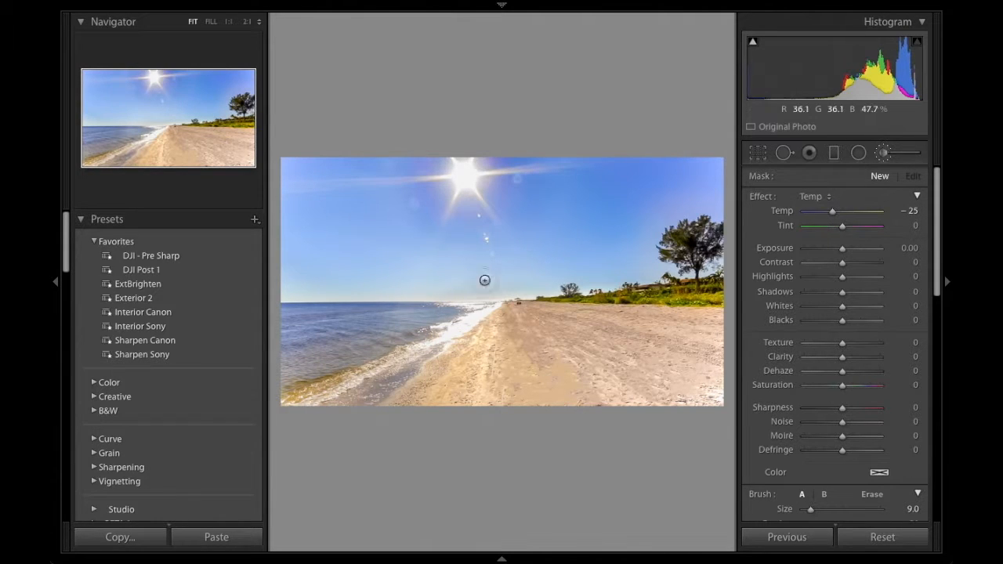
Paint the cooler Temp adjustment over the ocean water up to the surf, using brush B at size 5.0
mouse_move(484, 322)
mouse_down()
mouse_move(347, 351)
mouse_move(418, 342)
mouse_move(397, 333)
mouse_move(373, 353)
mouse_move(398, 346)
mouse_up()
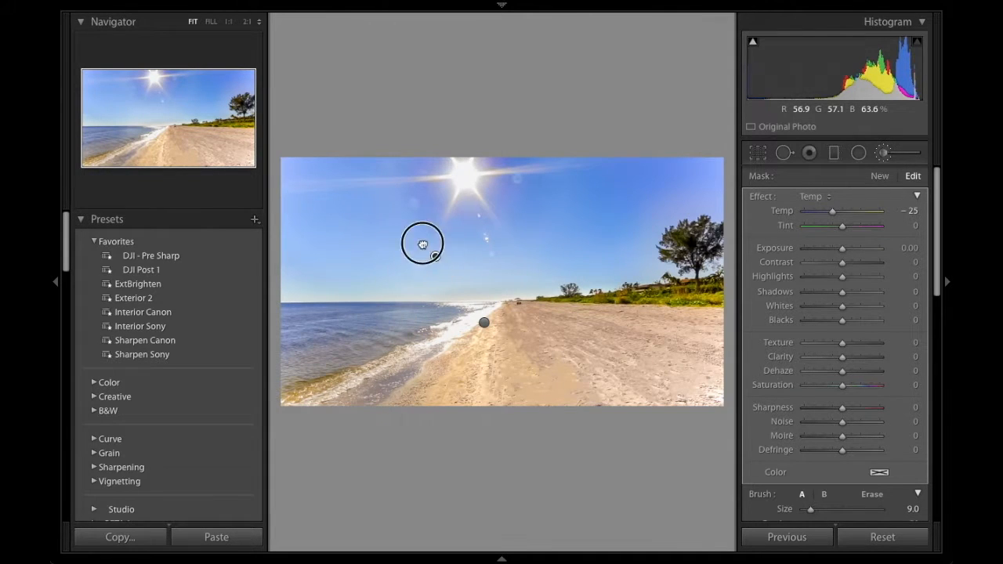
mouse_move(423, 243)
mouse_down()
mouse_move(493, 231)
mouse_move(385, 340)
mouse_move(399, 337)
mouse_up()
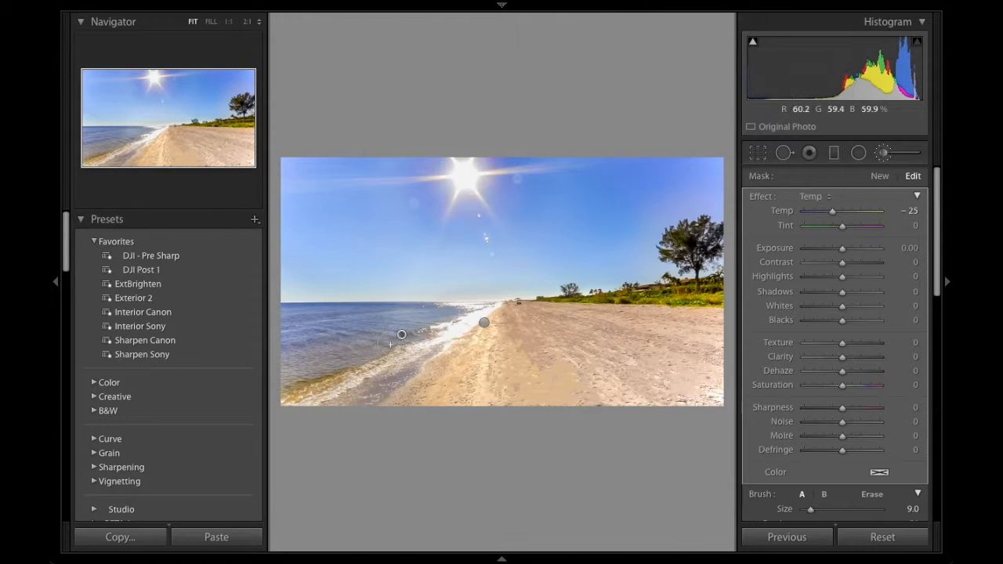
mouse_move(390, 345)
mouse_down()
mouse_move(438, 322)
mouse_move(377, 332)
mouse_move(309, 369)
mouse_move(353, 351)
mouse_move(312, 356)
mouse_move(421, 321)
mouse_up()
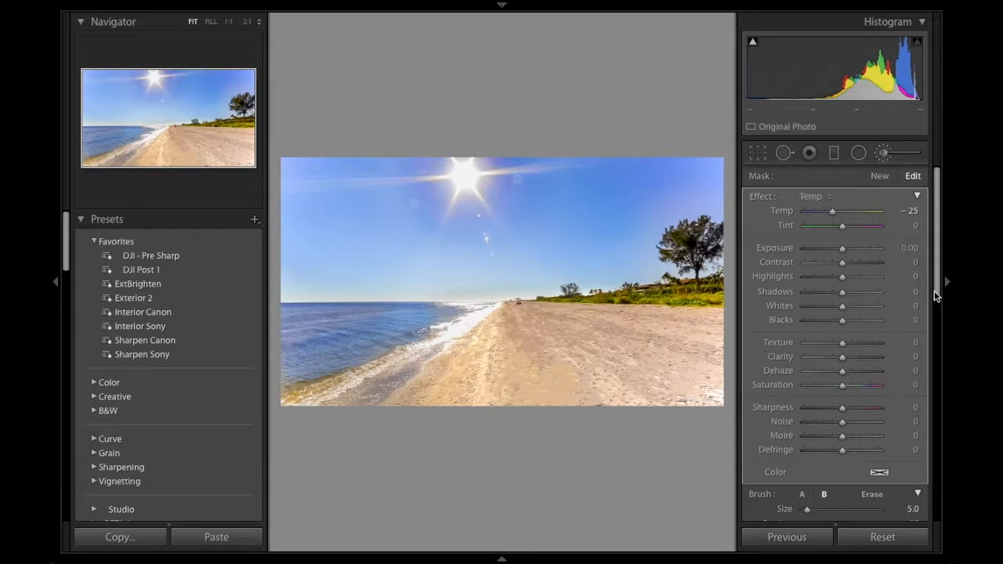
Check brush B's settings and set the water mask's Temp to −14
drag(941, 292, 929, 334)
drag(937, 295, 886, 358)
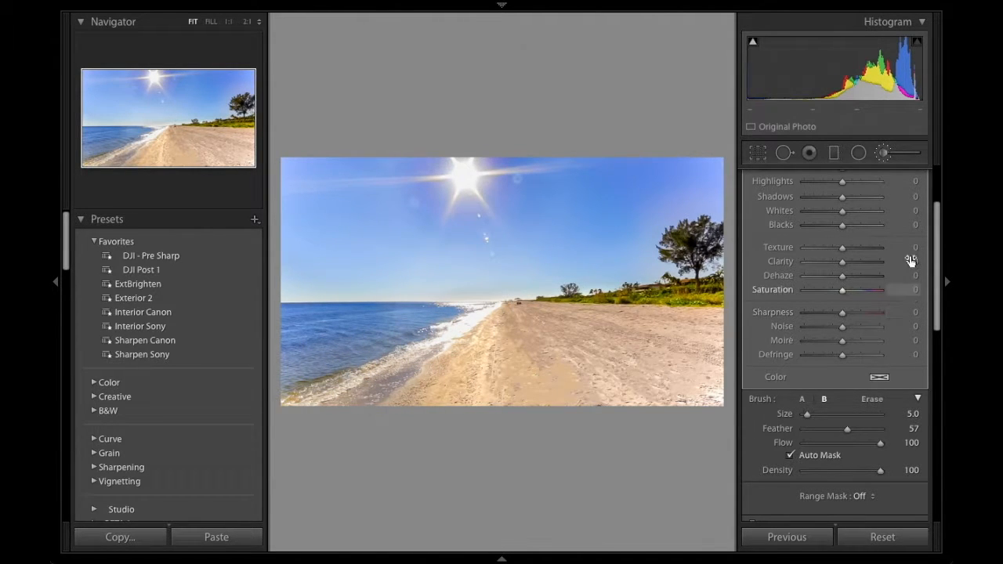
scroll(930, 224, up, 3)
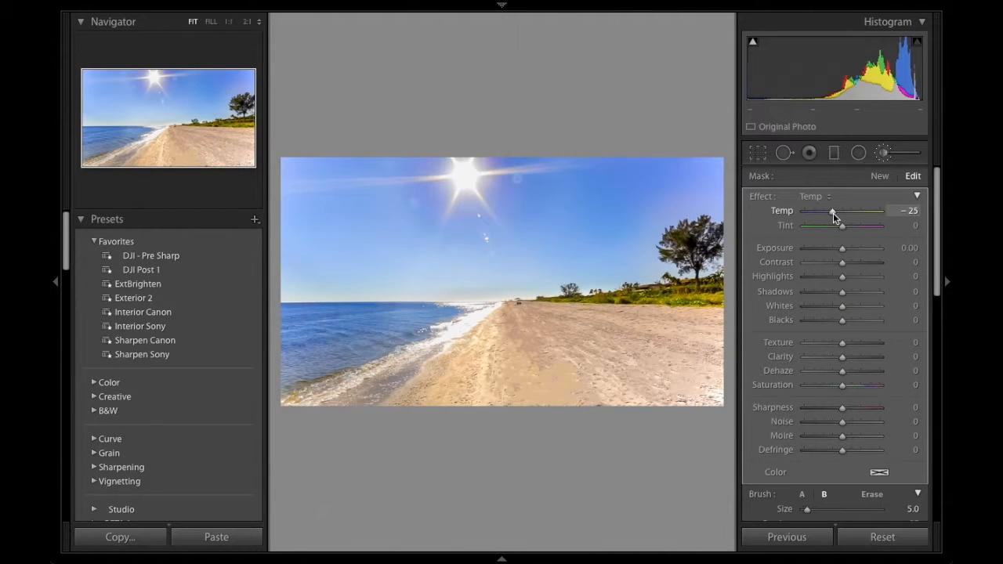
mouse_move(833, 213)
mouse_down()
mouse_move(860, 214)
mouse_move(798, 217)
mouse_move(840, 221)
mouse_up()
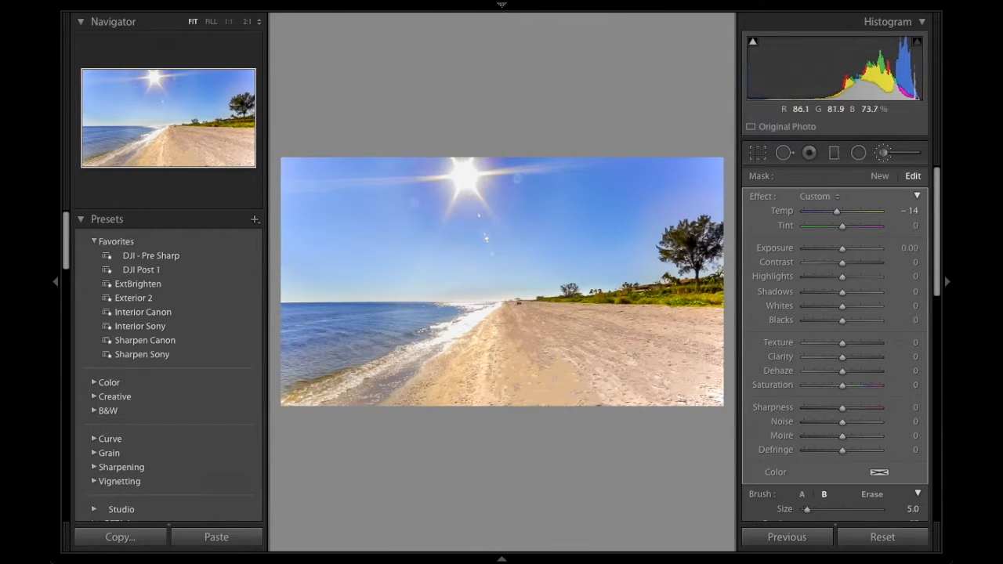
Start another new brush mask with Temp 5 and Exposure 0.04
click(880, 175)
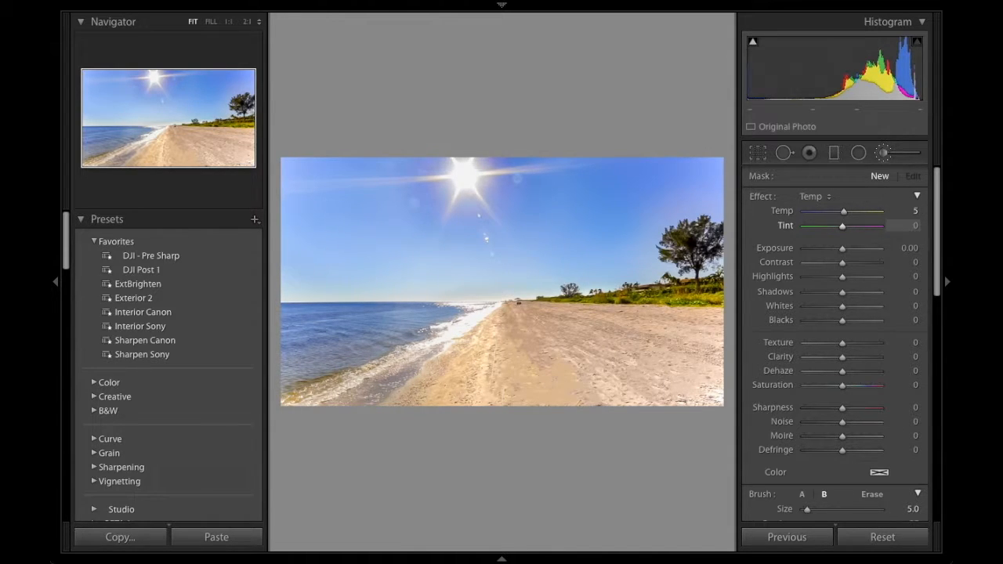
drag(842, 248, 844, 248)
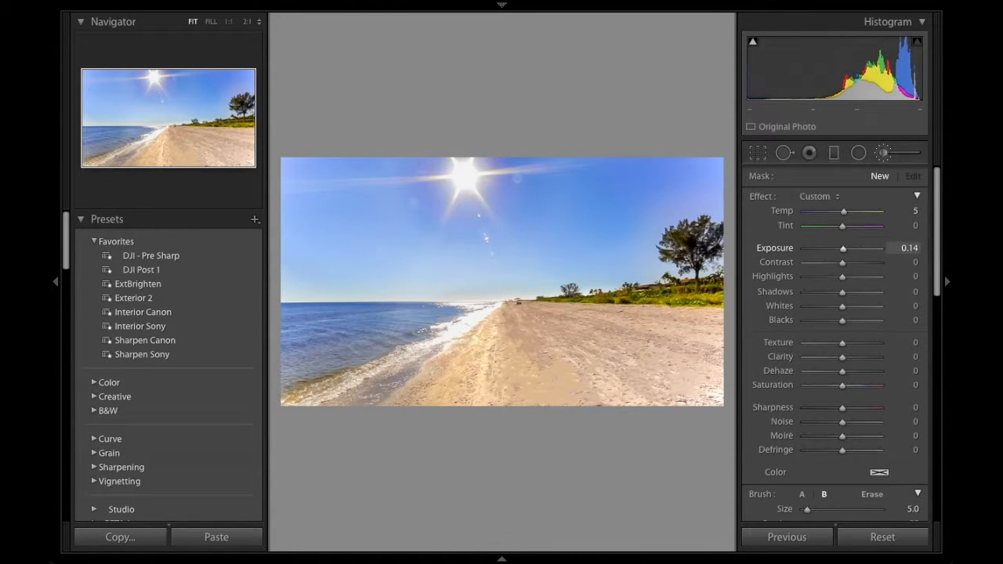
click(909, 249)
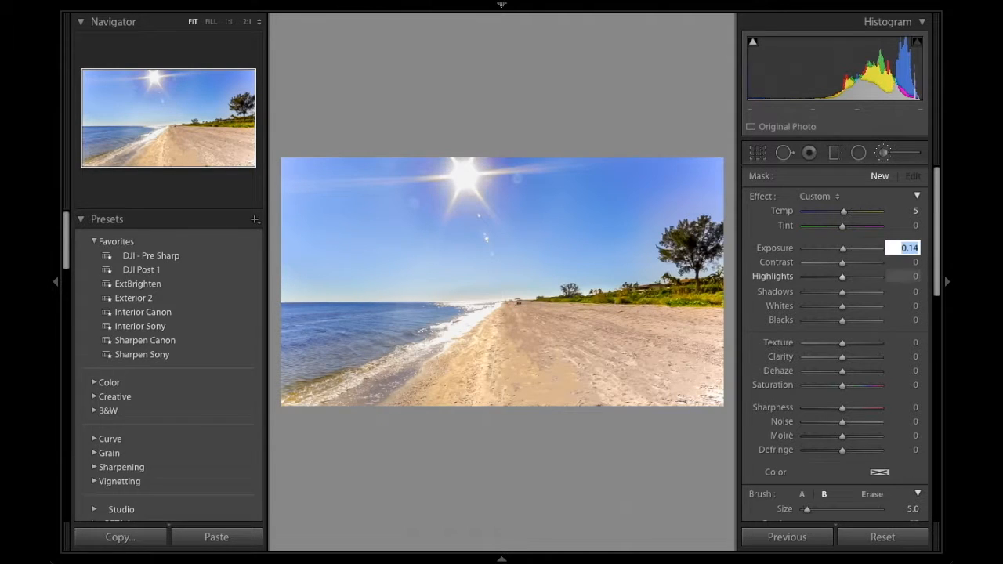
key(Up)
key(Up)
key(Up)
key(Down)
key(Down)
key(Down)
key(Down)
key(Down)
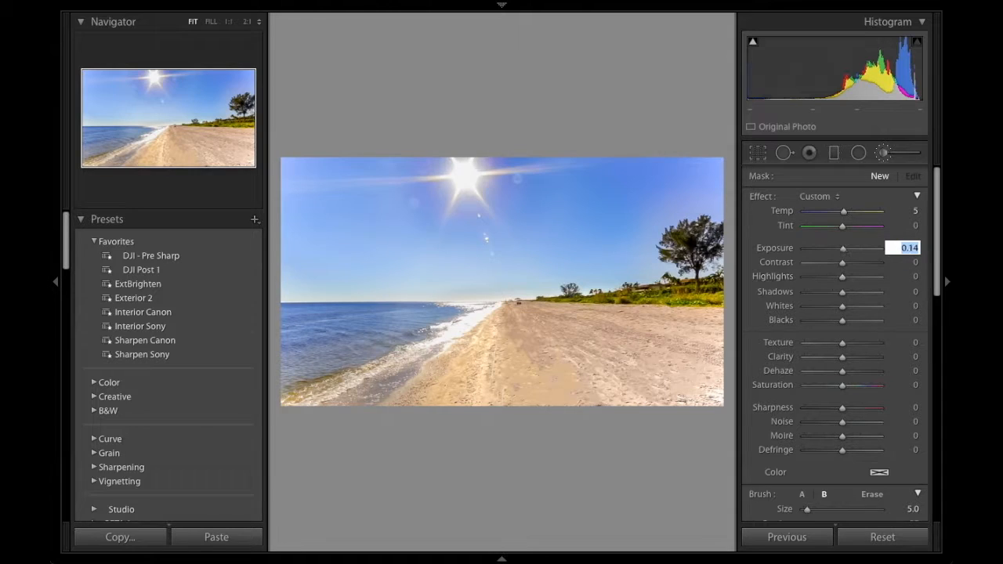
key(Up)
key(Up)
key(Down)
key(Down)
key(Down)
key(Down)
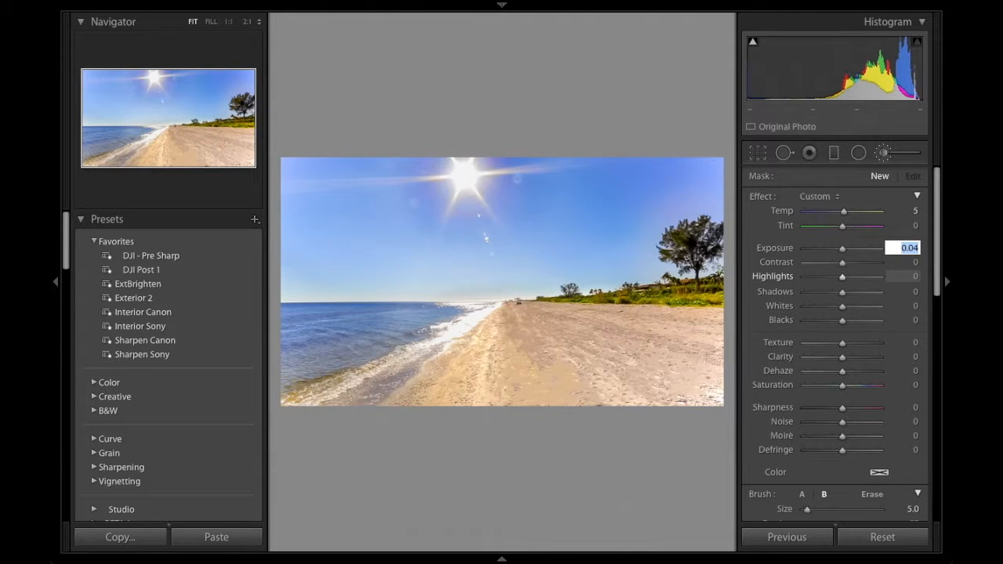
key(Return)
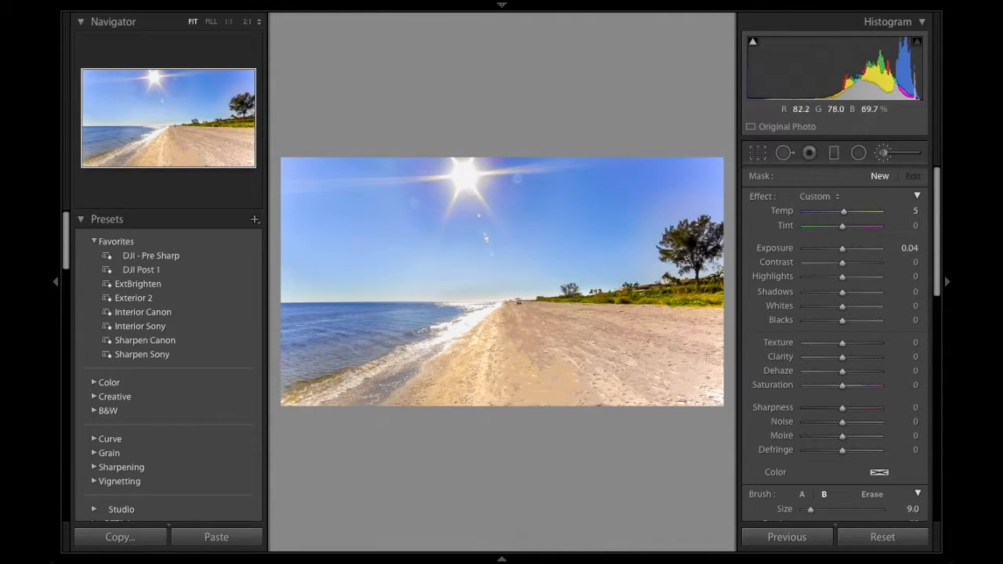
Enlarge brush A to size 14.0 and paint the warming adjustment over the beach sand
key(bracketright)
key(bracketright)
key(bracketright)
key(bracketright)
key(bracketright)
drag(502, 357, 580, 357)
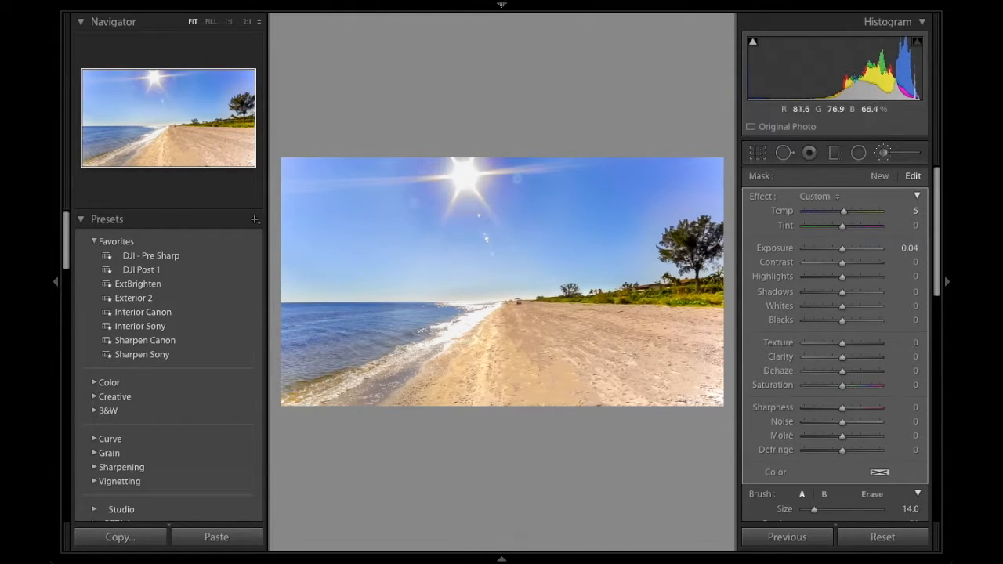
Show the mask overlay, erase the spill above the sand along the horizon, and hide the overlay
key(o)
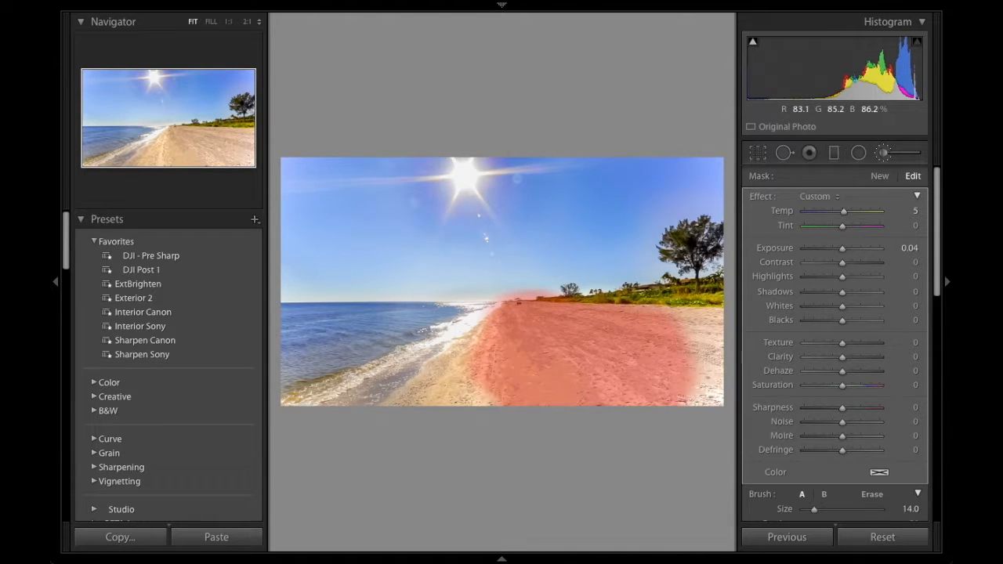
key(alt)
key(alt)
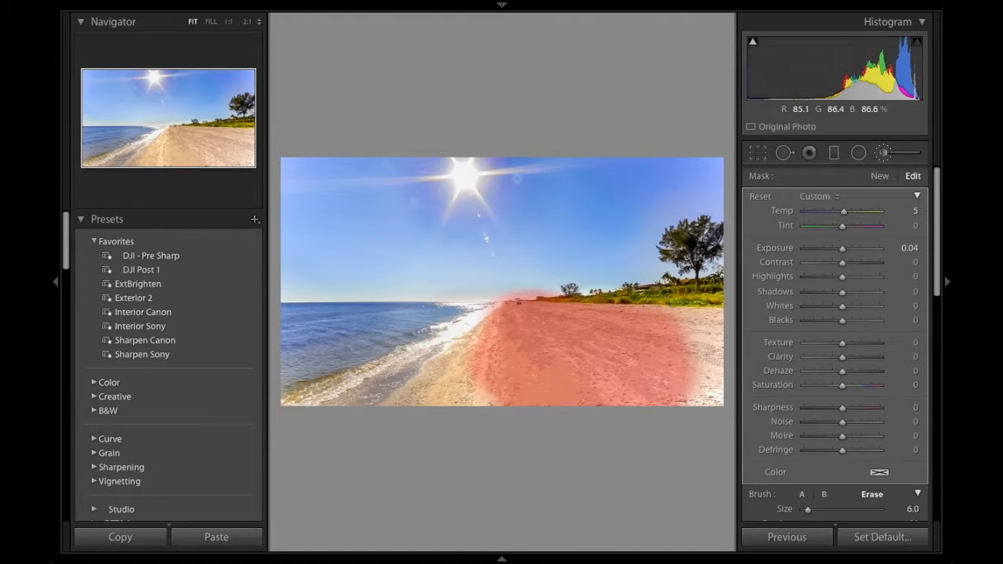
drag(553, 292, 522, 290)
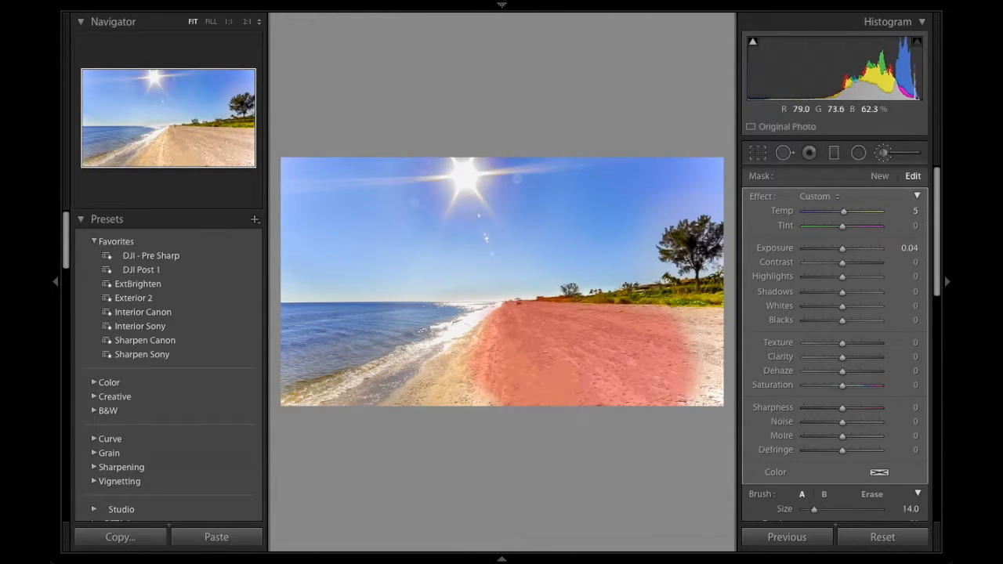
key(o)
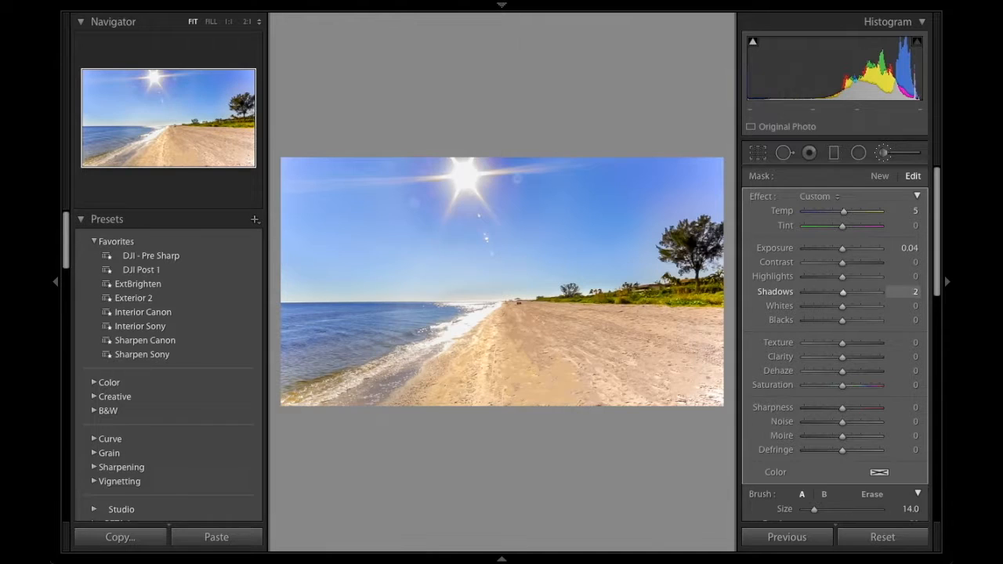
Set the sand mask's Shadows to 33 and its Exposure to 0.24
mouse_move(856, 292)
mouse_down()
mouse_move(840, 292)
mouse_move(858, 291)
mouse_up()
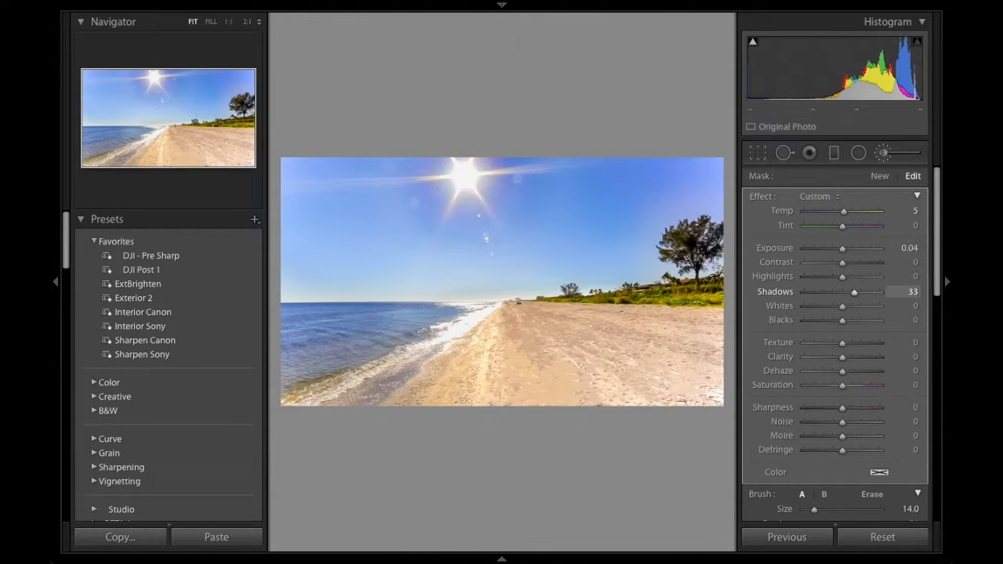
click(910, 276)
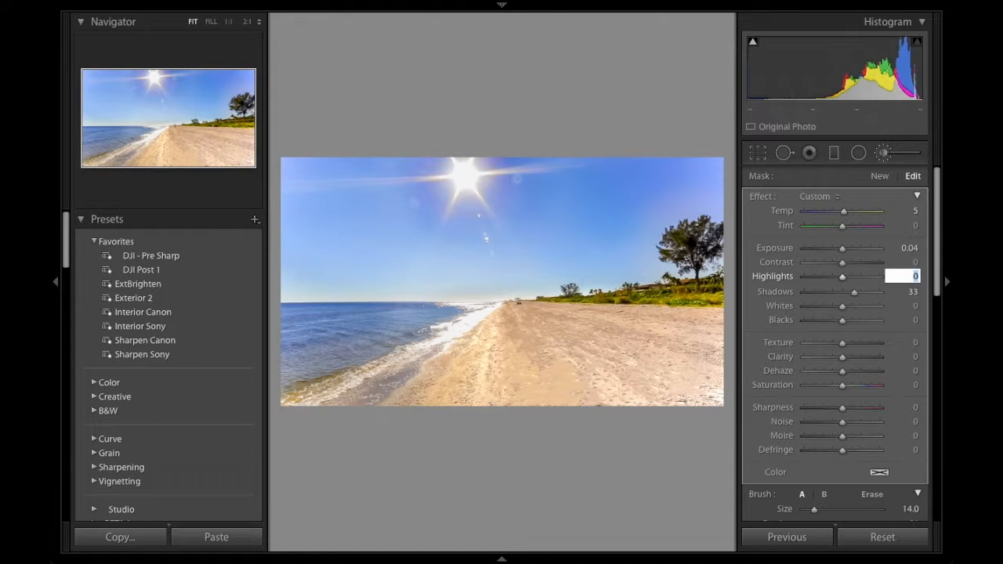
click(909, 249)
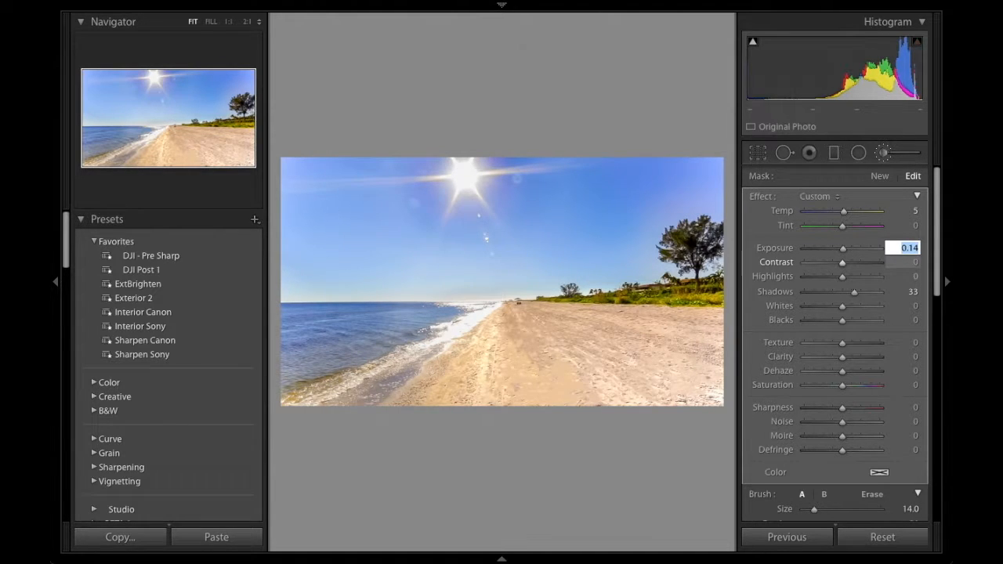
key(Up)
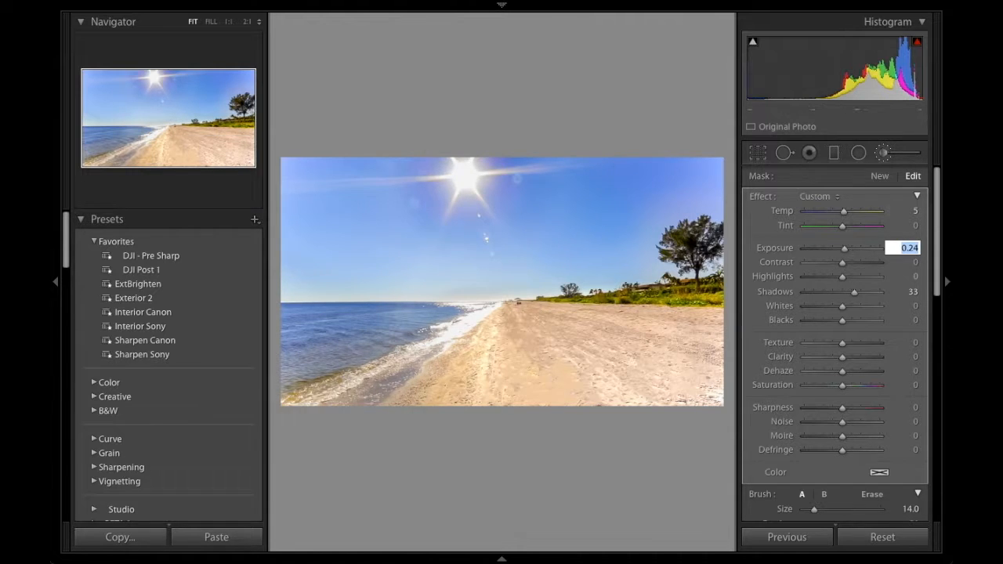
Start a new brush mask with the Shadows effect and set Shadows to 18
click(880, 176)
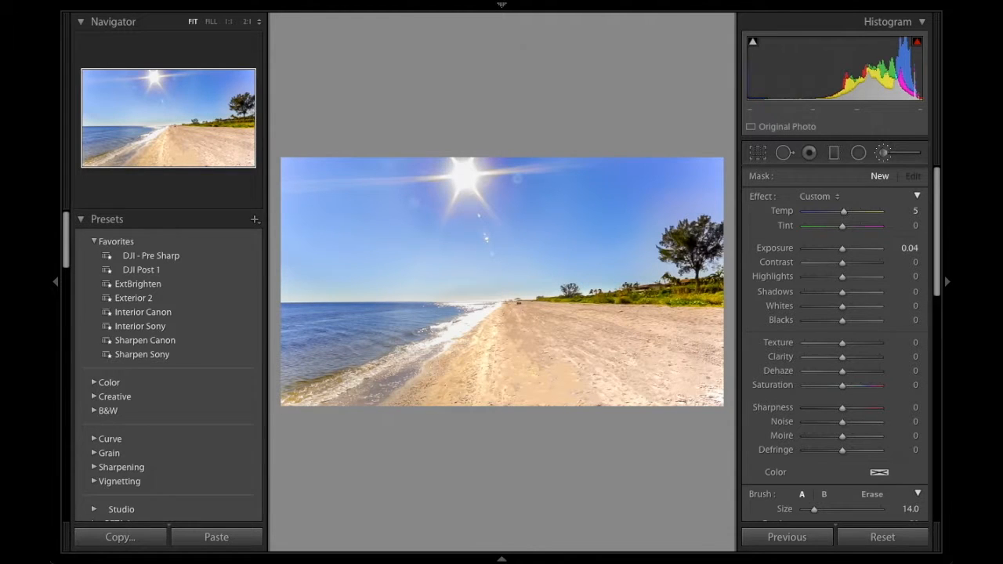
click(825, 196)
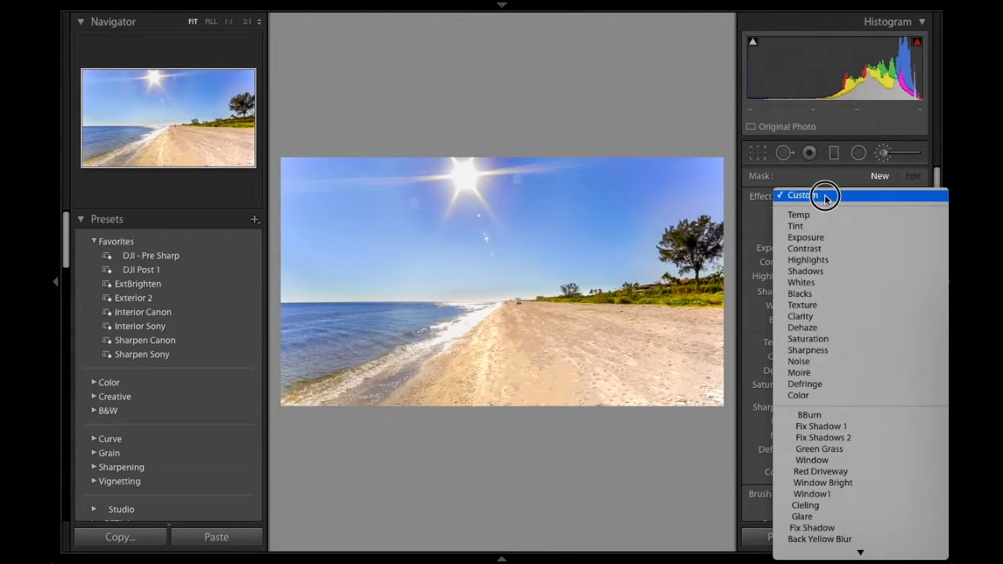
click(854, 271)
drag(864, 290, 844, 294)
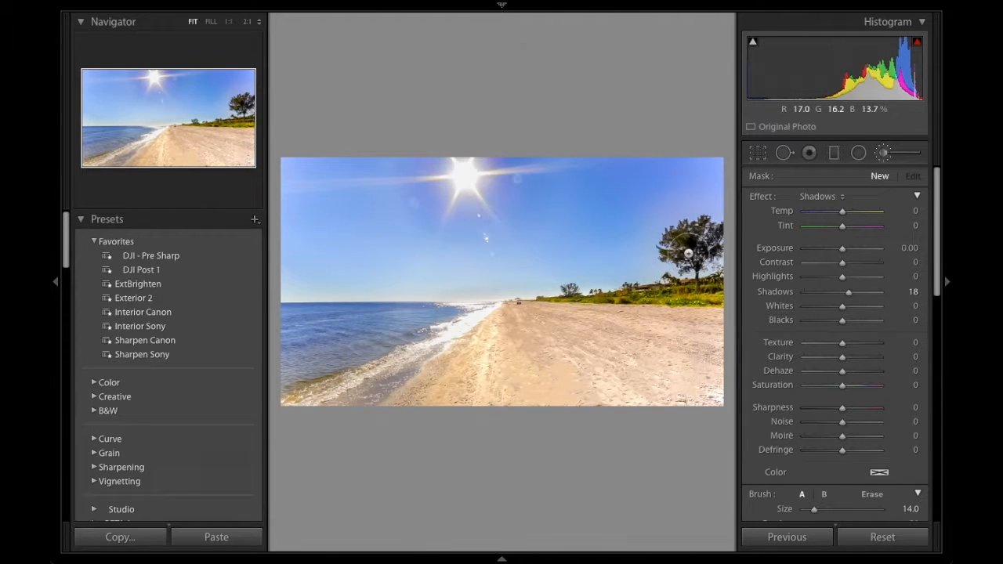
Reduce brush A to size 8.0, paint over the large tree, and set the mask's Shadows to 31
scroll(690, 248, down, 5)
mouse_move(690, 248)
mouse_down()
mouse_move(703, 235)
mouse_move(697, 253)
mouse_up()
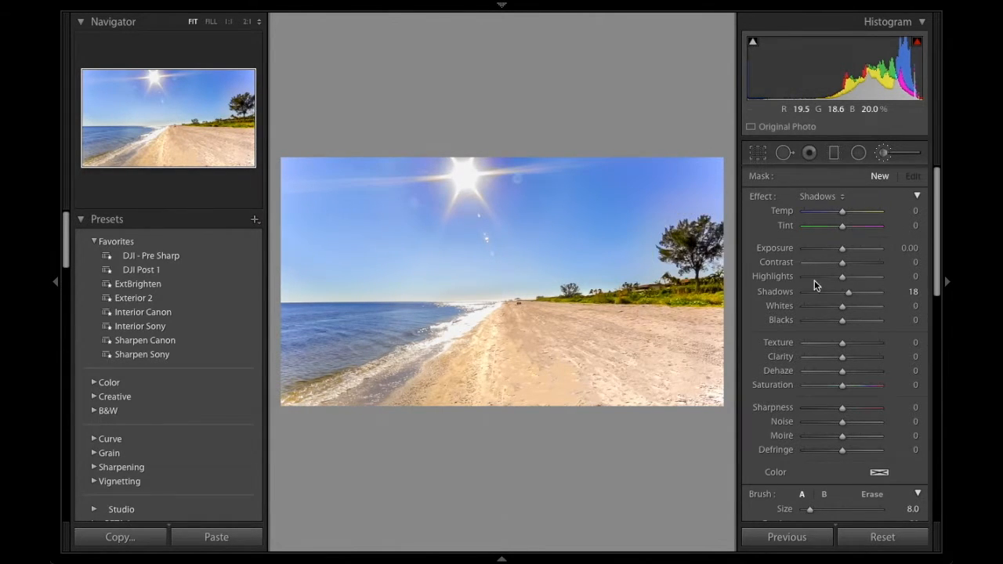
drag(848, 292, 862, 291)
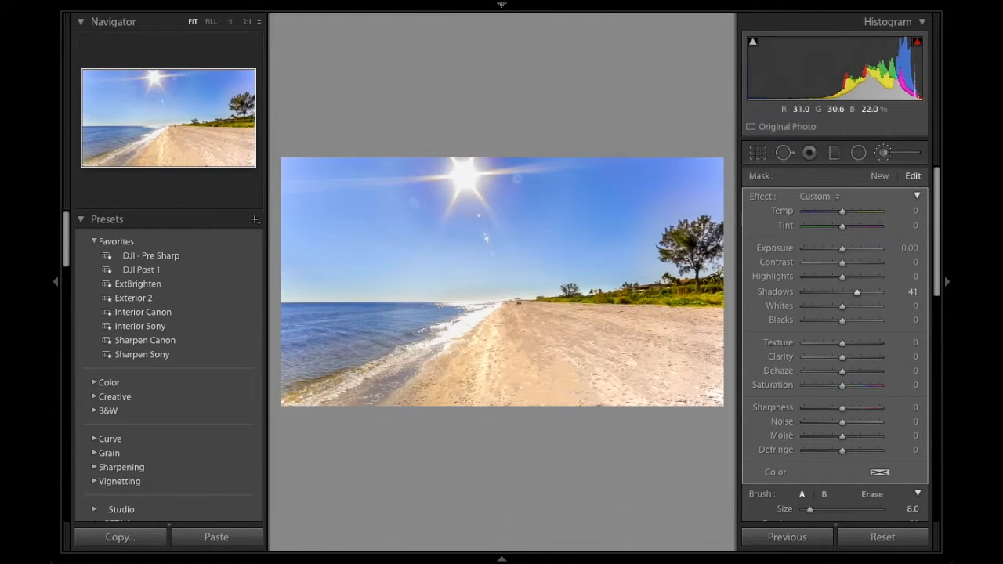
drag(858, 295, 853, 293)
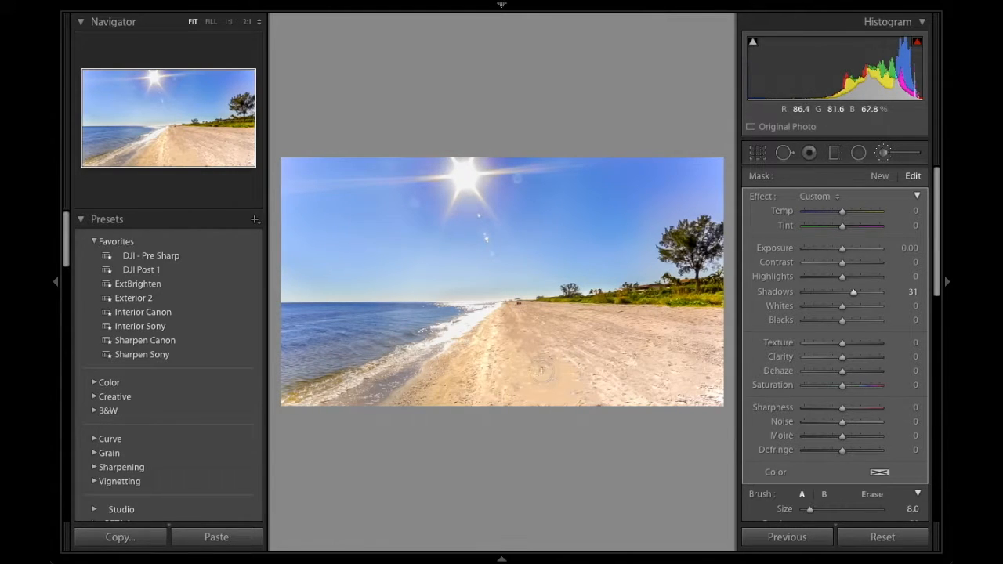
Close and reopen the Adjustment Brush to review the edit pins and the sand mask's coverage
click(906, 154)
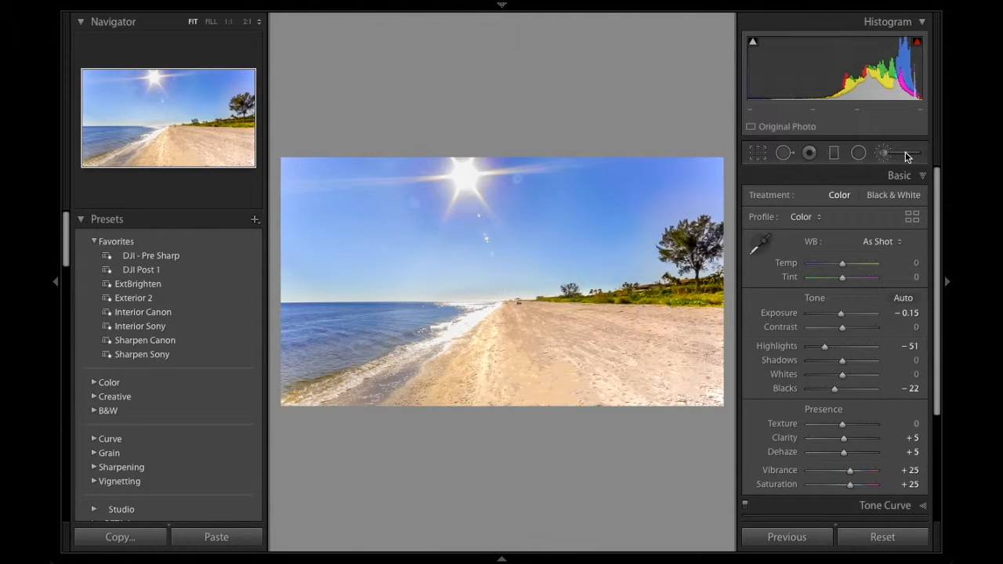
click(907, 156)
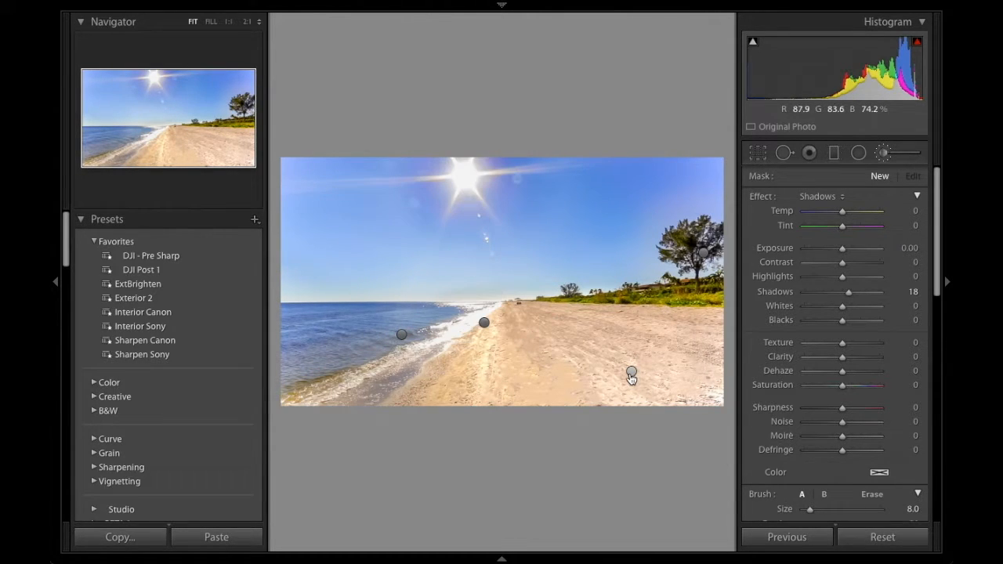
mouse_move(632, 374)
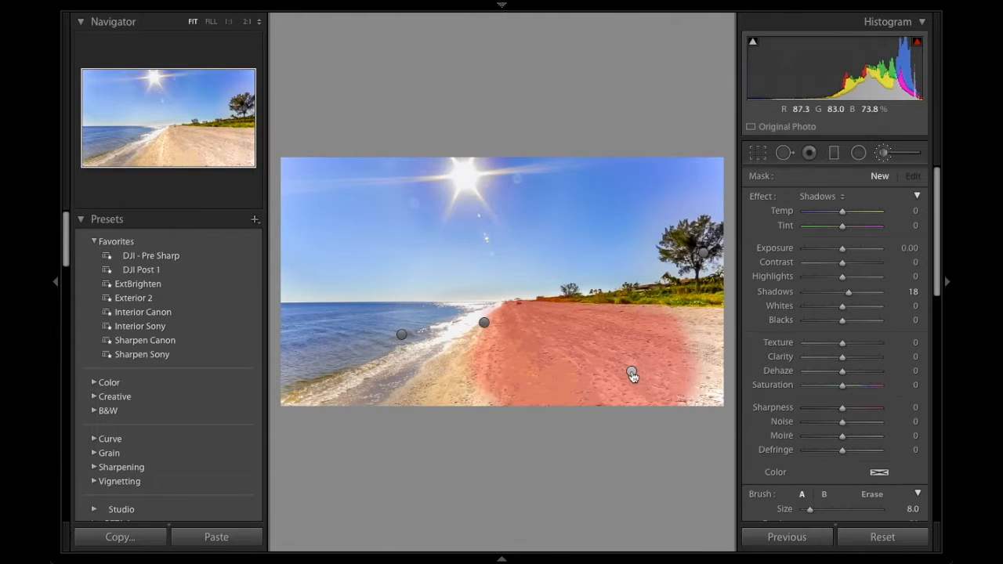
Select the large tree's mask, set its Tint to -9, and toggle the Before view to compare the photo
click(703, 254)
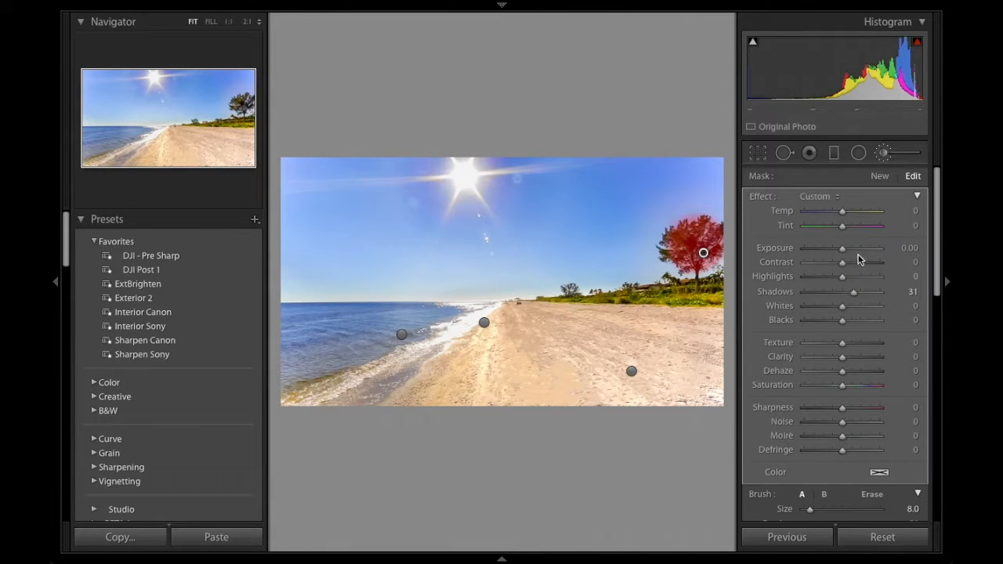
drag(841, 227, 839, 228)
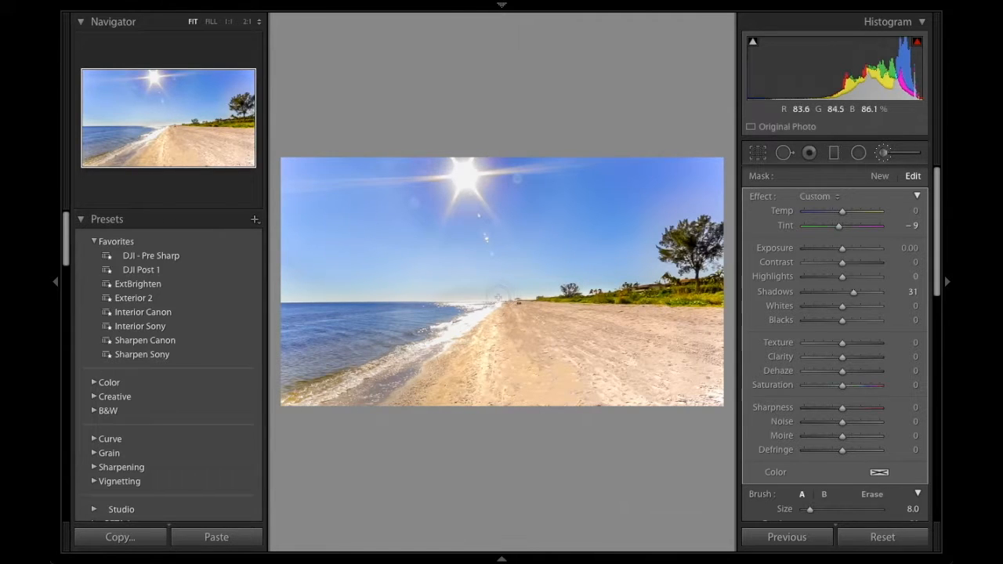
key(backslash)
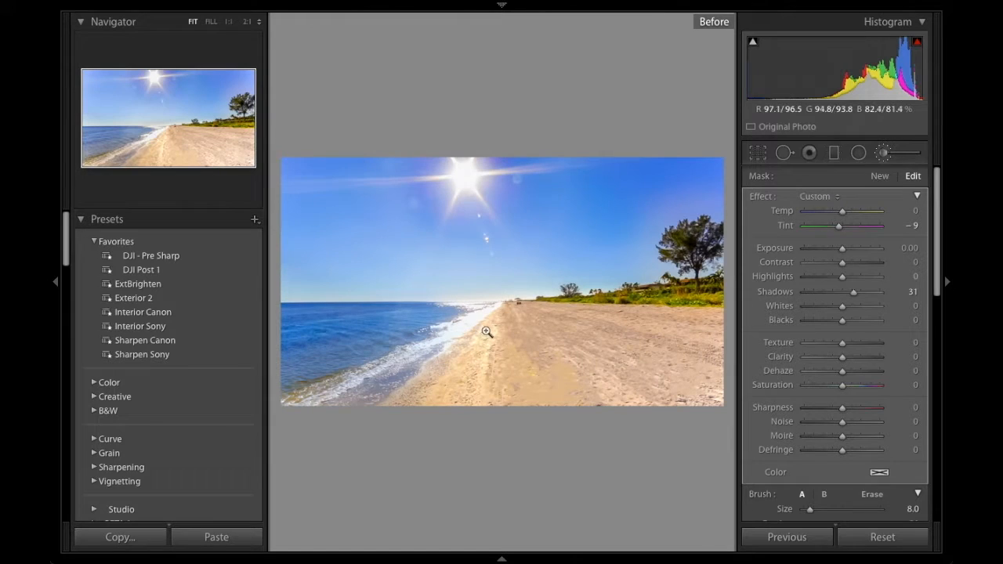
key(backslash)
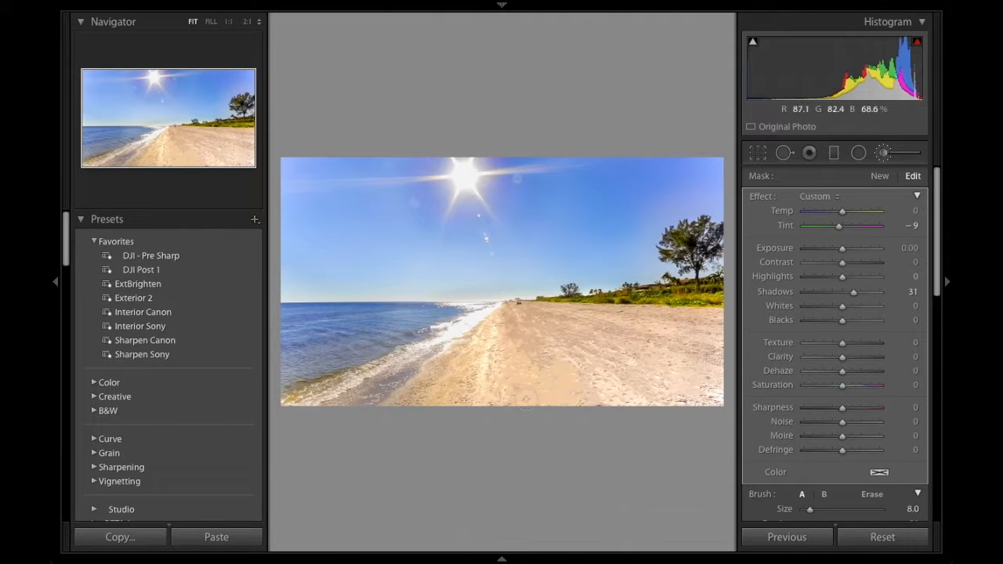
Compare the edited beach photo with its original by resetting all settings, undoing and redoing the reset, and finally restoring the edits
click(882, 539)
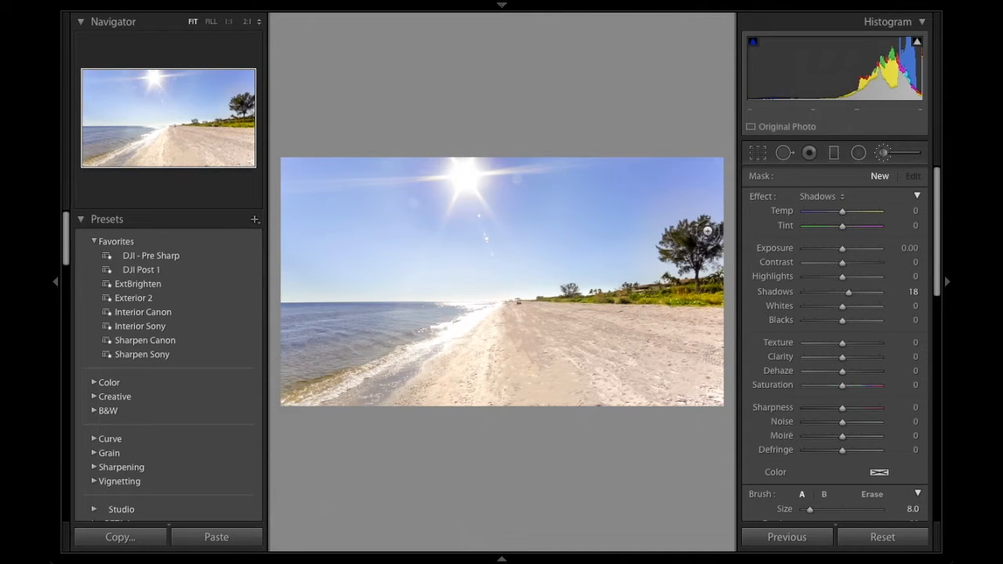
key(ctrl+z)
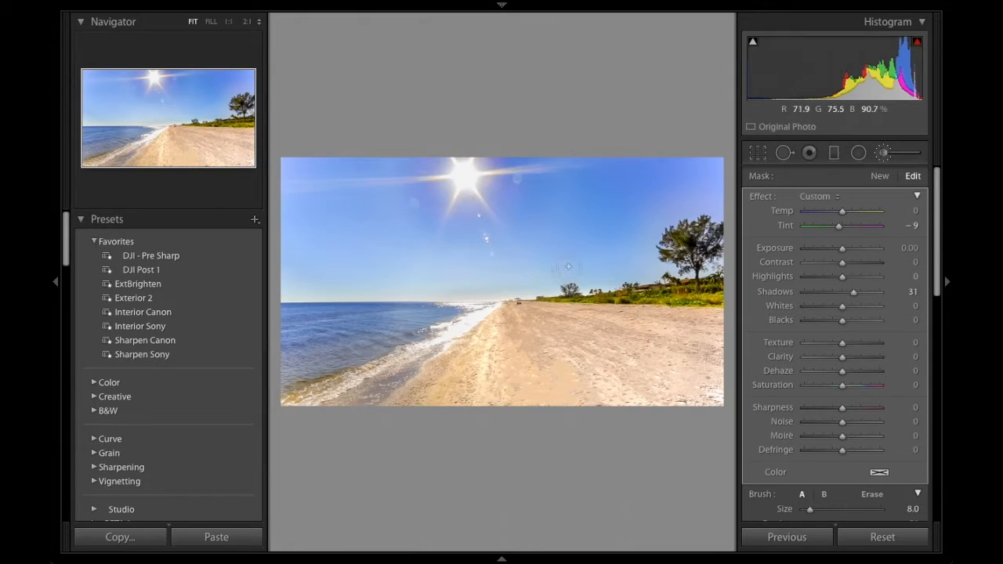
key(ctrl+shift+z)
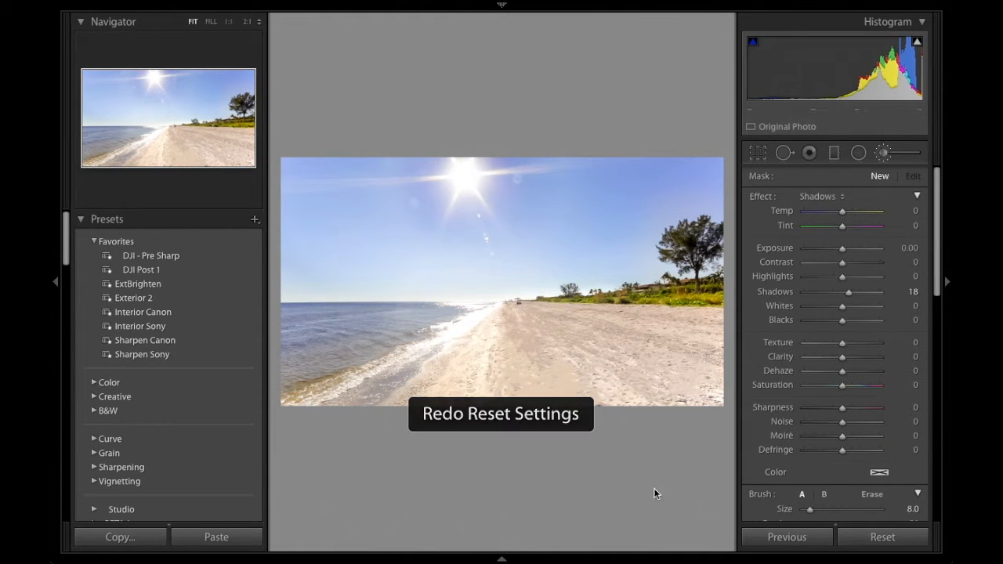
key(ctrl+z)
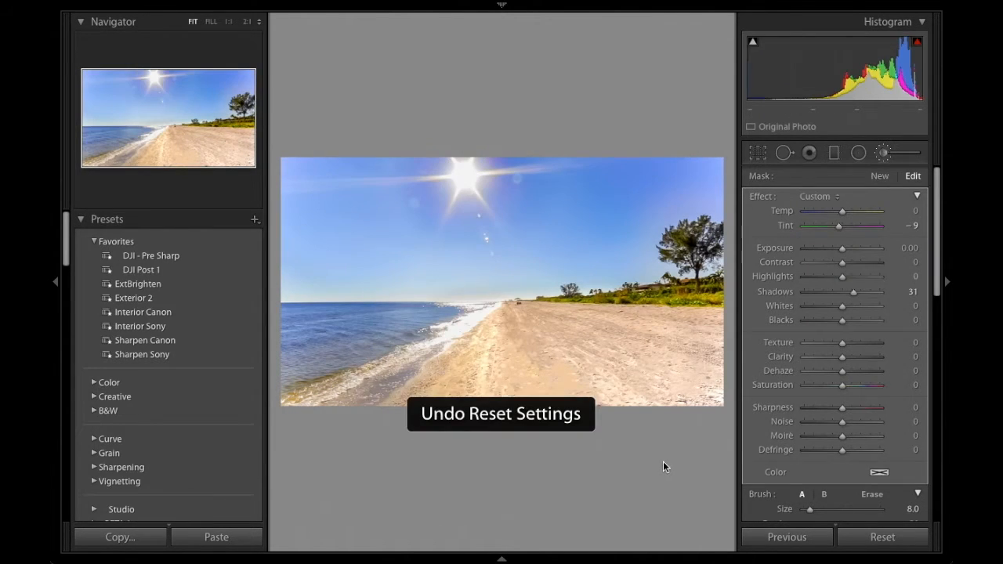